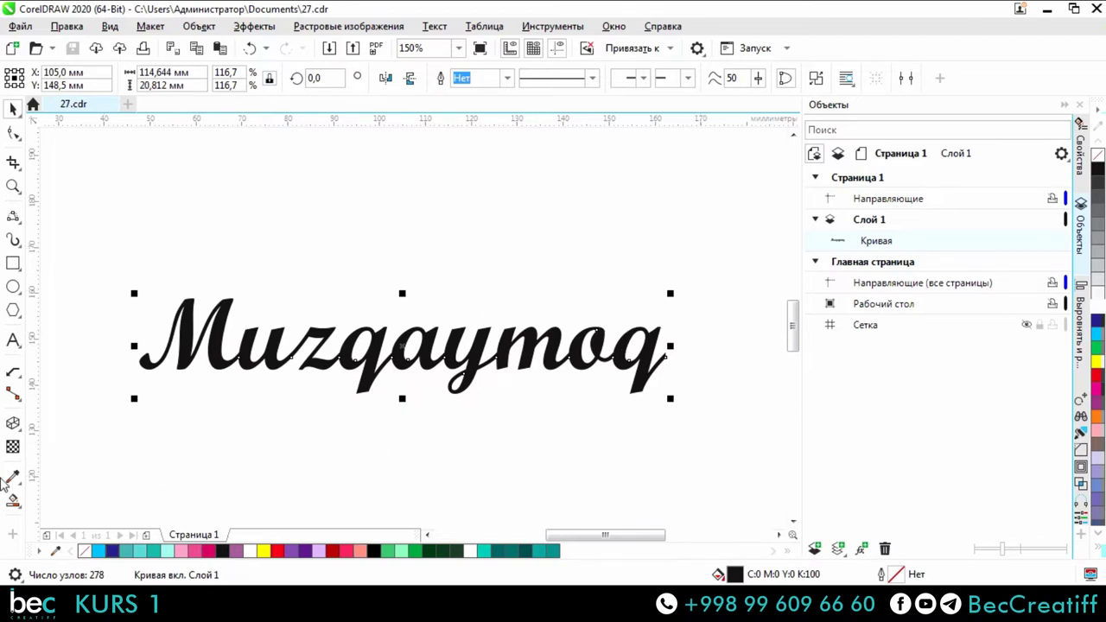
Step: Add an outside contour with an offset of about 10.9 mm around the Muzqaymoq lettering using the Contour tool
left_click(17, 428)
left_click(61, 442)
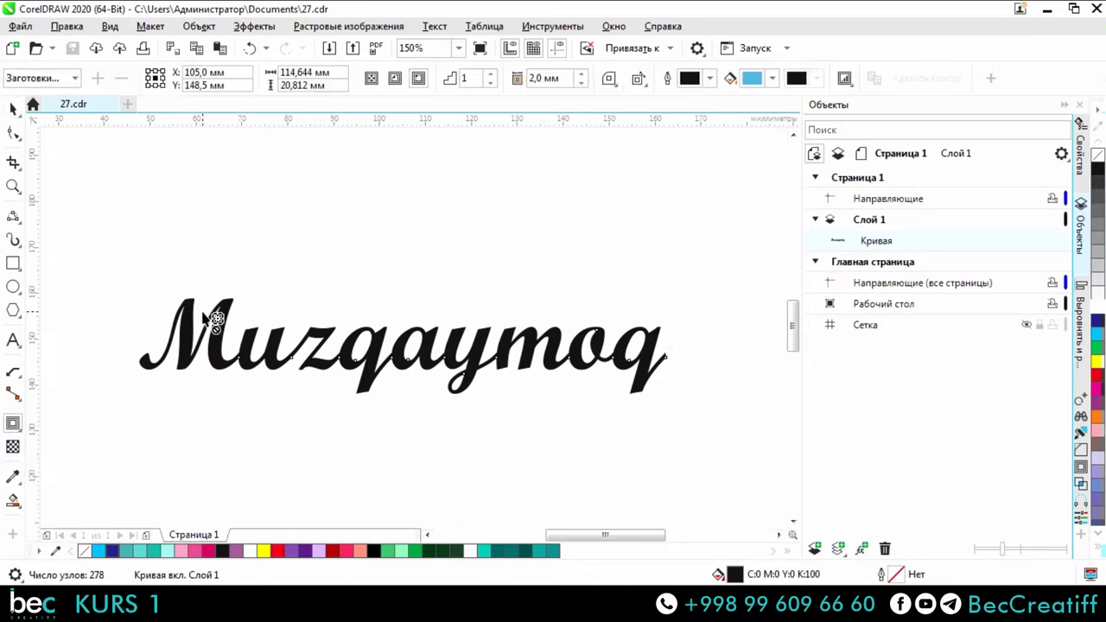
left_click_drag(216, 320, 288, 257)
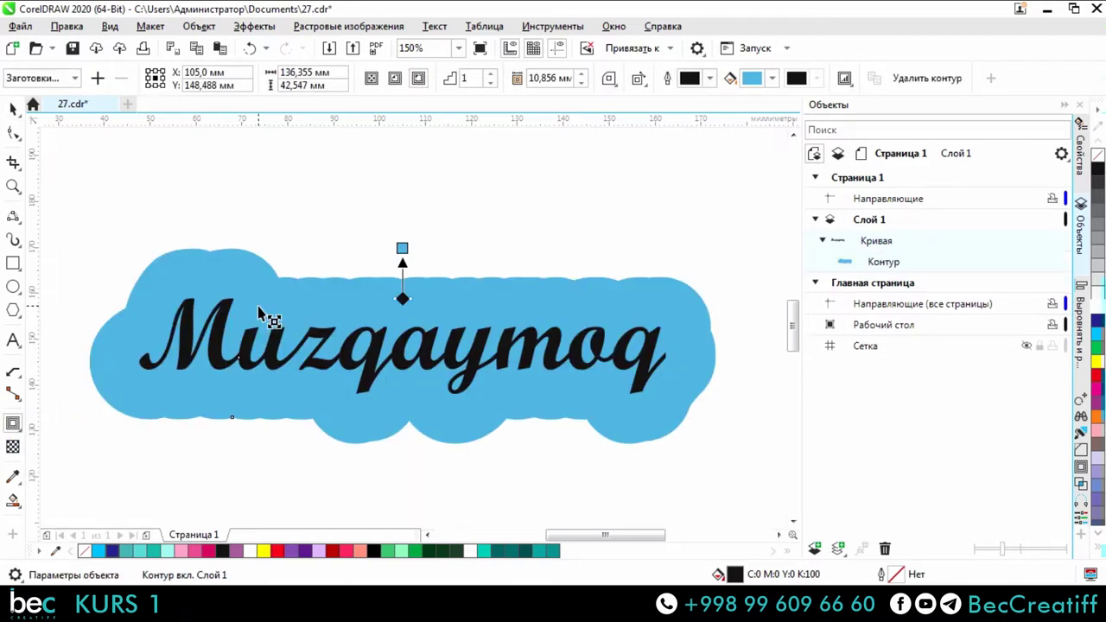
Step: Set the contour offset around the lettering to 2 mm
left_click(567, 77)
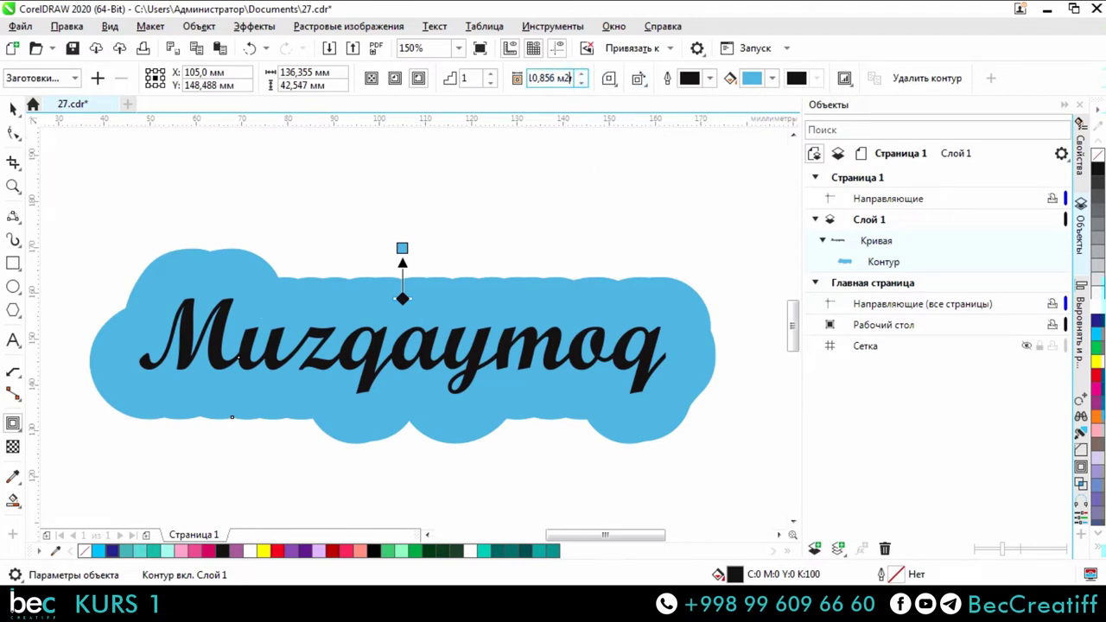
type("7620")
key("Return")
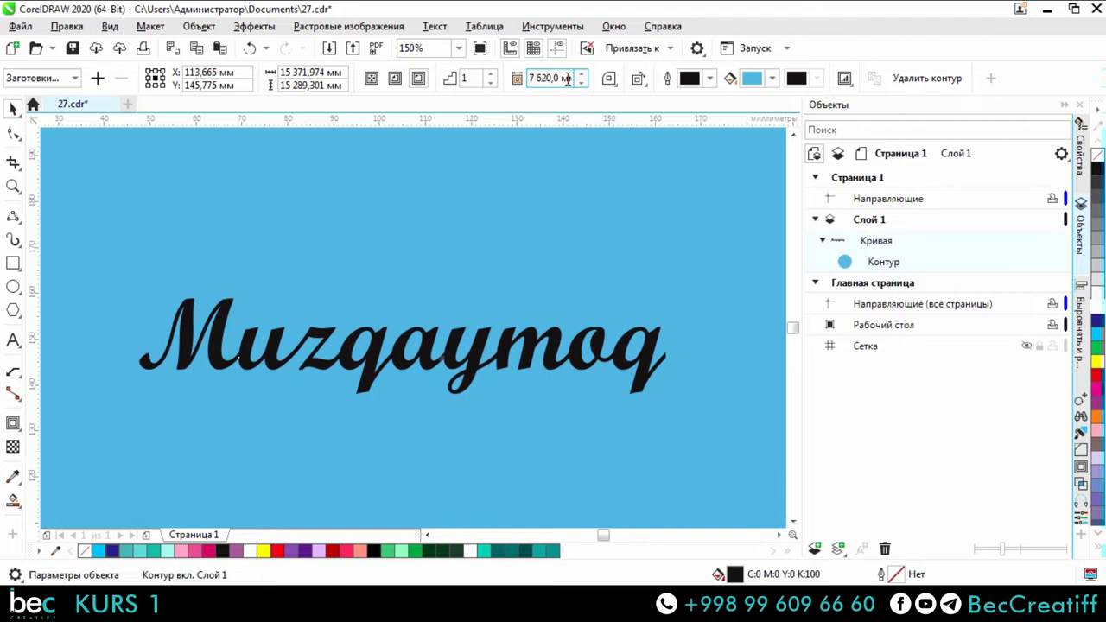
double_click(568, 78)
type("2")
key("Return")
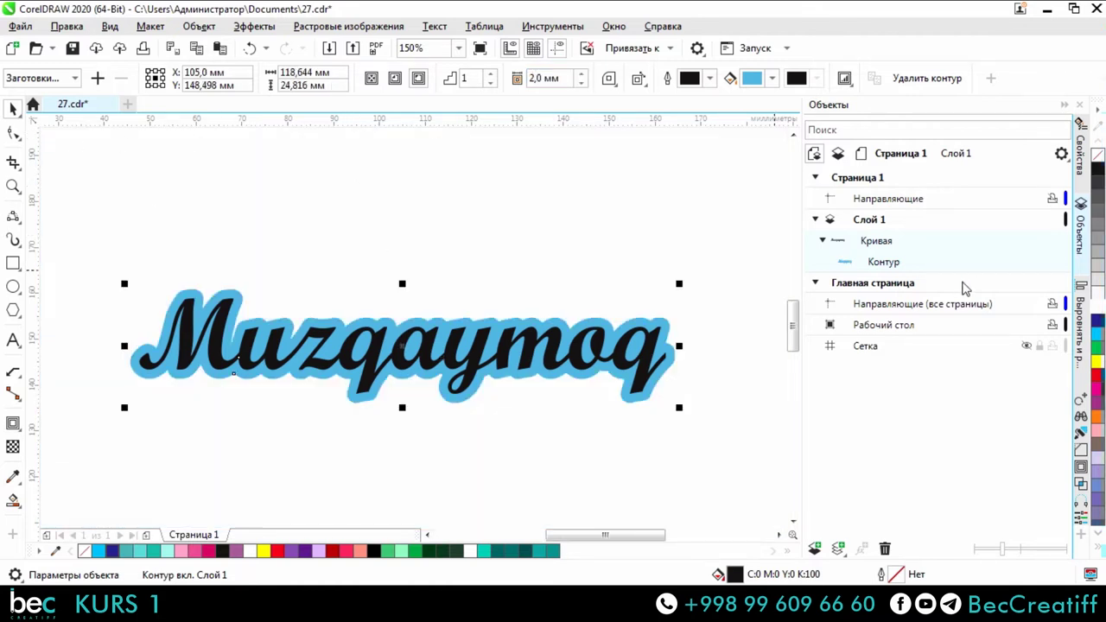
Step: Set the corner style of the lettering's contour to rounded corners (Скругленные углы)
left_click(1083, 466)
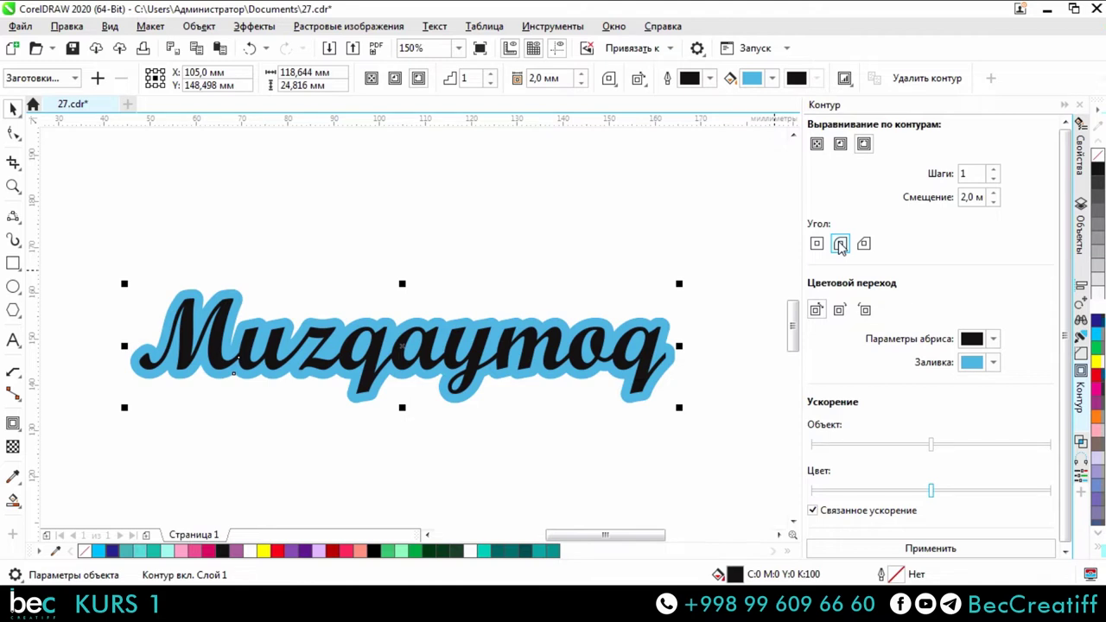
scroll(692, 313, "up", 2)
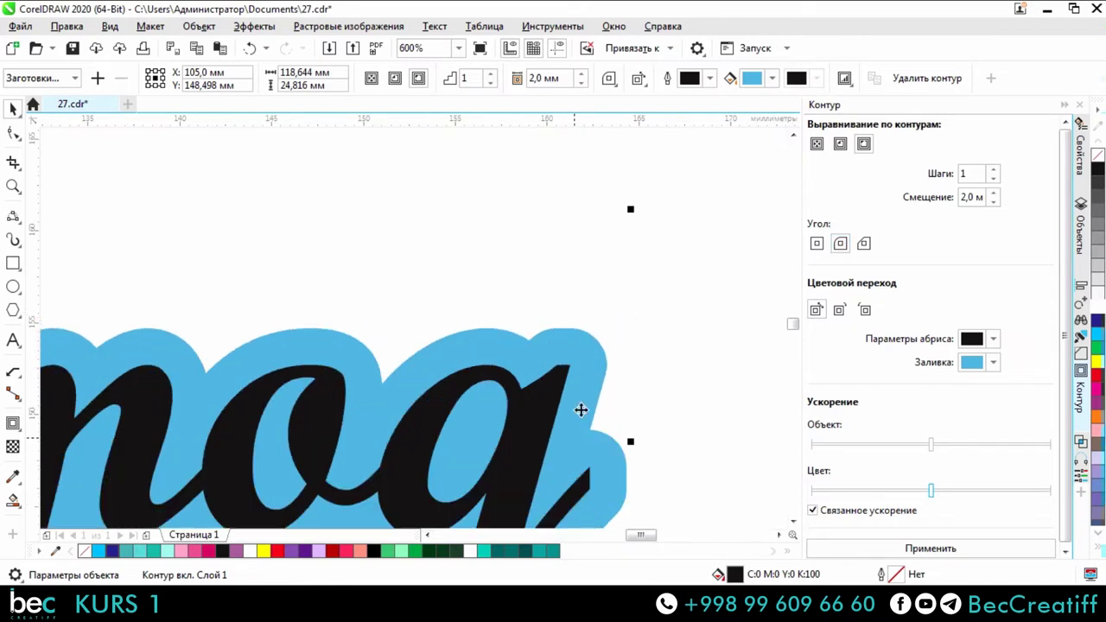
scroll(624, 335, "down", 1)
scroll(568, 334, "up", 1)
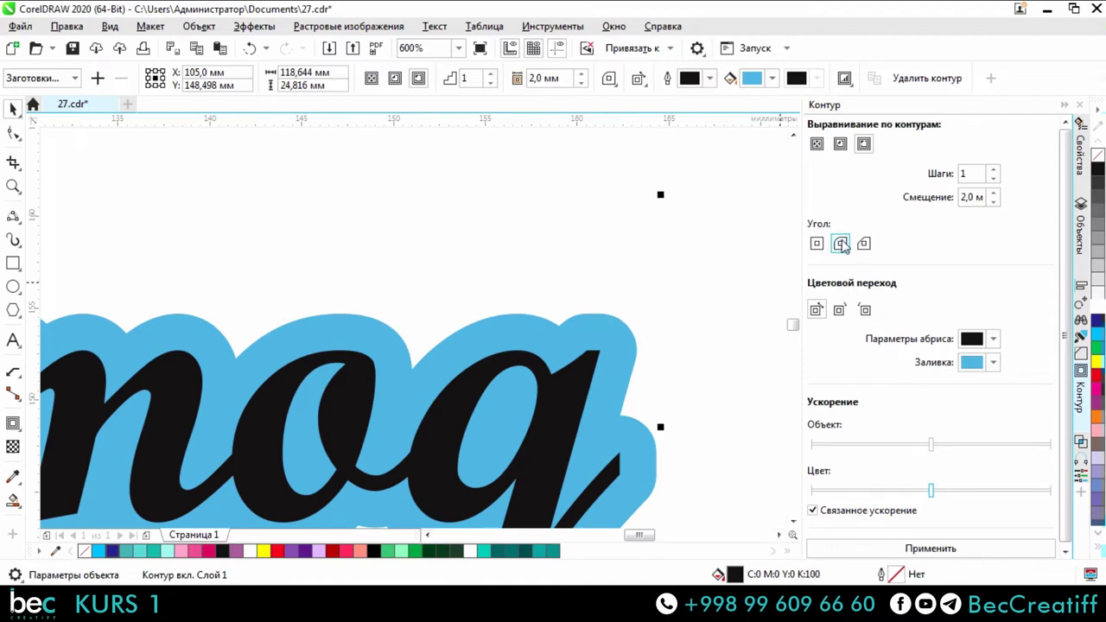
left_click(609, 80)
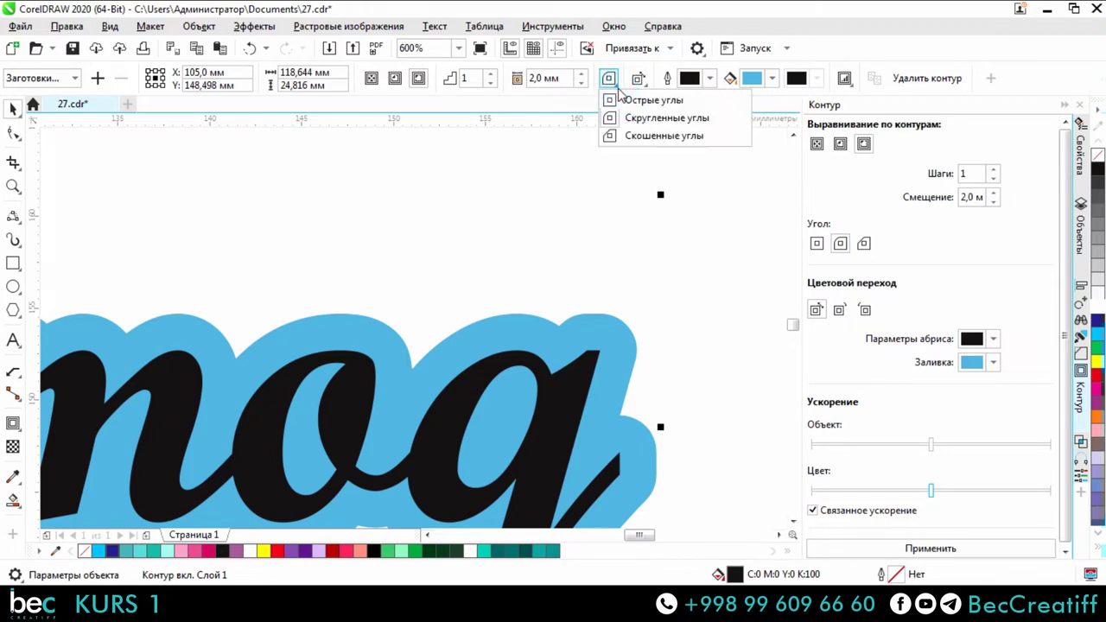
left_click(640, 121)
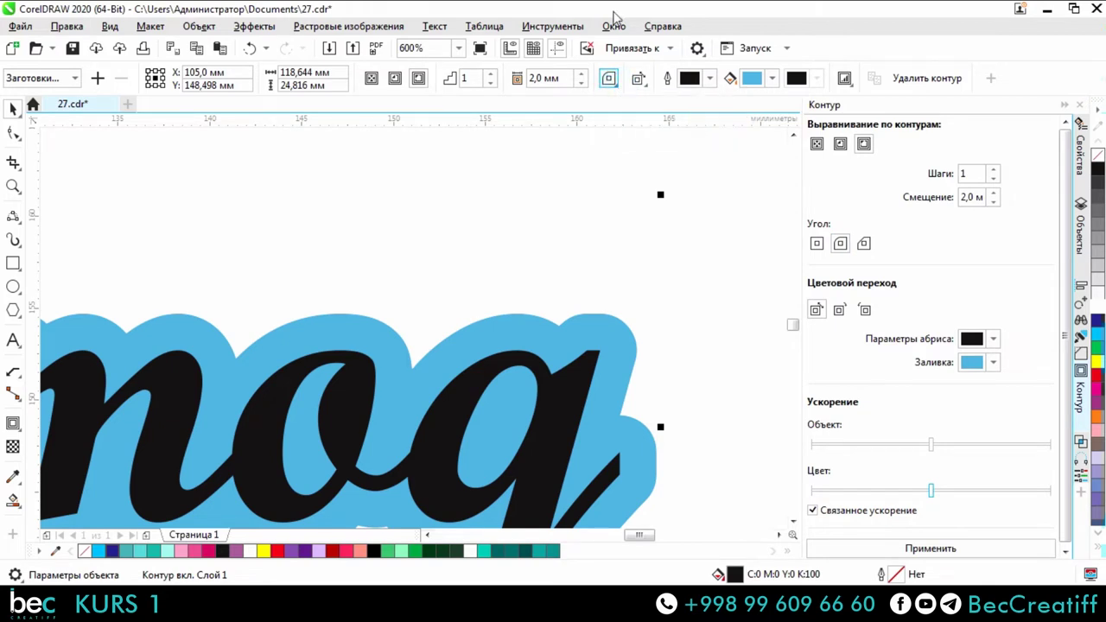
scroll(565, 240, "down", 3)
scroll(600, 279, "up", 2)
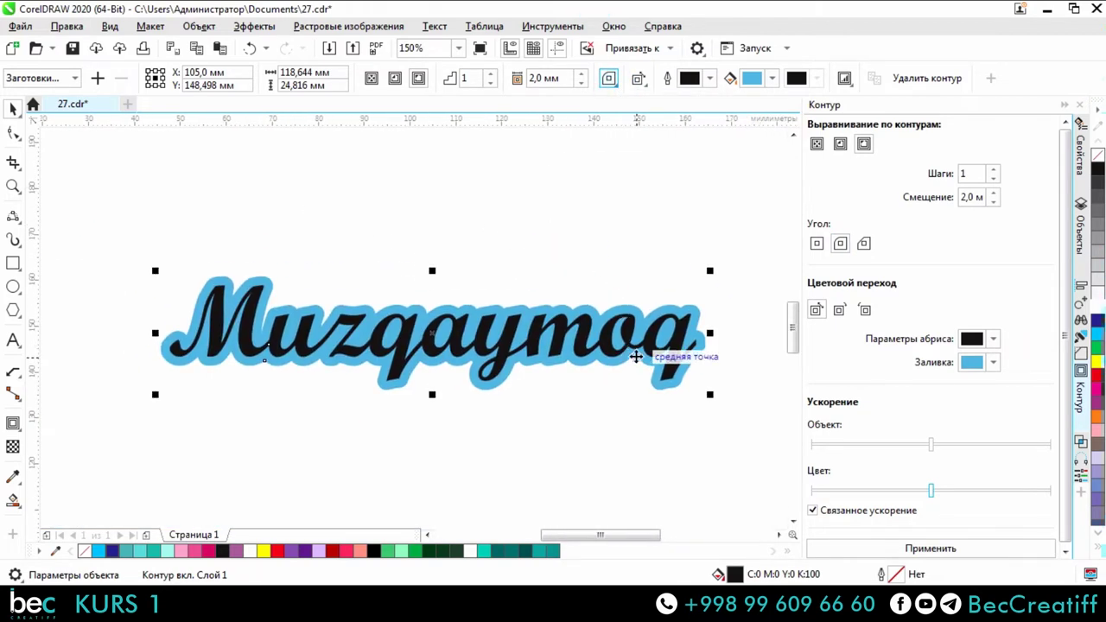
Step: Break the contour apart from the lettering so that it is a separate curve
left_click(1082, 226)
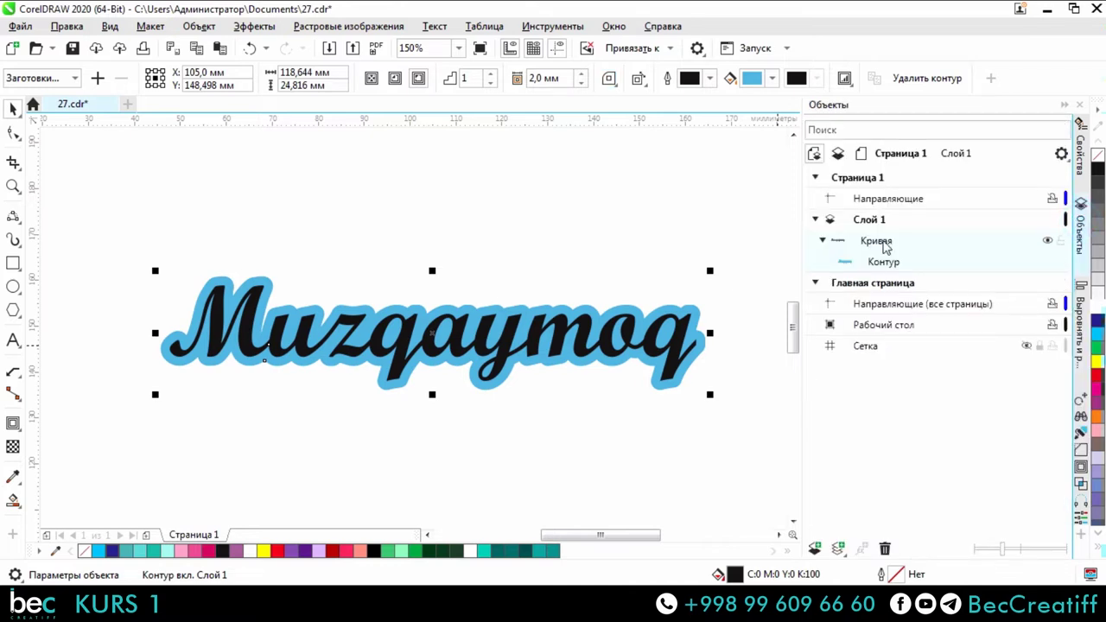
key("ctrl+k")
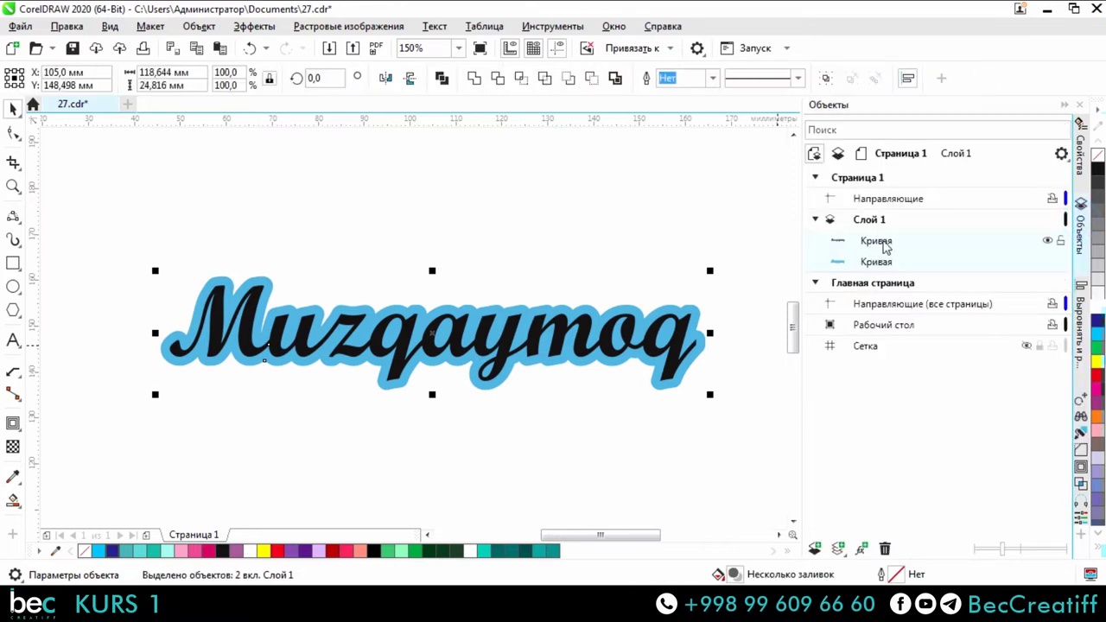
Step: Try moving the blue contour shape up off the lettering, undo the move and clear the selection
left_click(372, 241)
left_click_drag(569, 322, 568, 232)
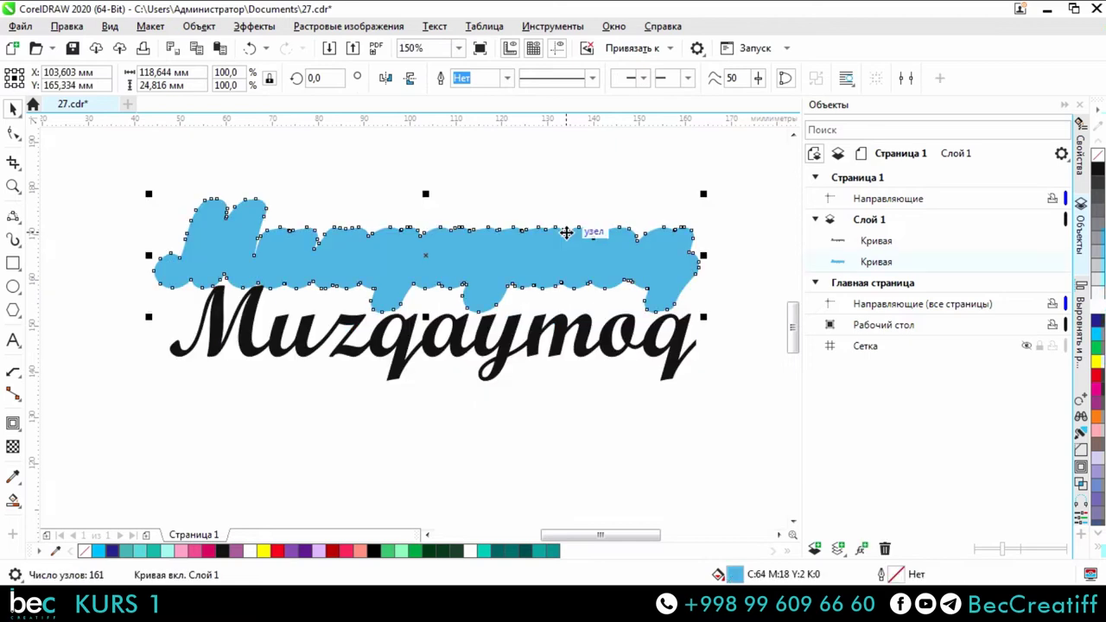
key("ctrl+z")
left_click(494, 254)
Step: Add a black block shadow to the blue contour shape, cast steeply downward to the right with a depth of about 3.4 mm
key("shift+F4")
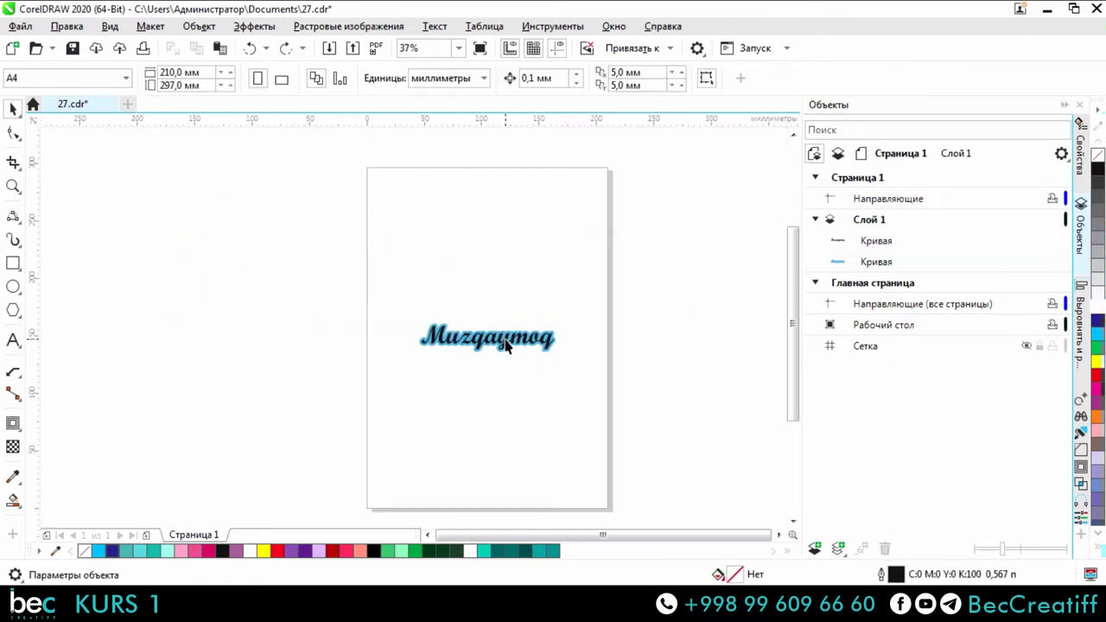
scroll(408, 348, "up", 3)
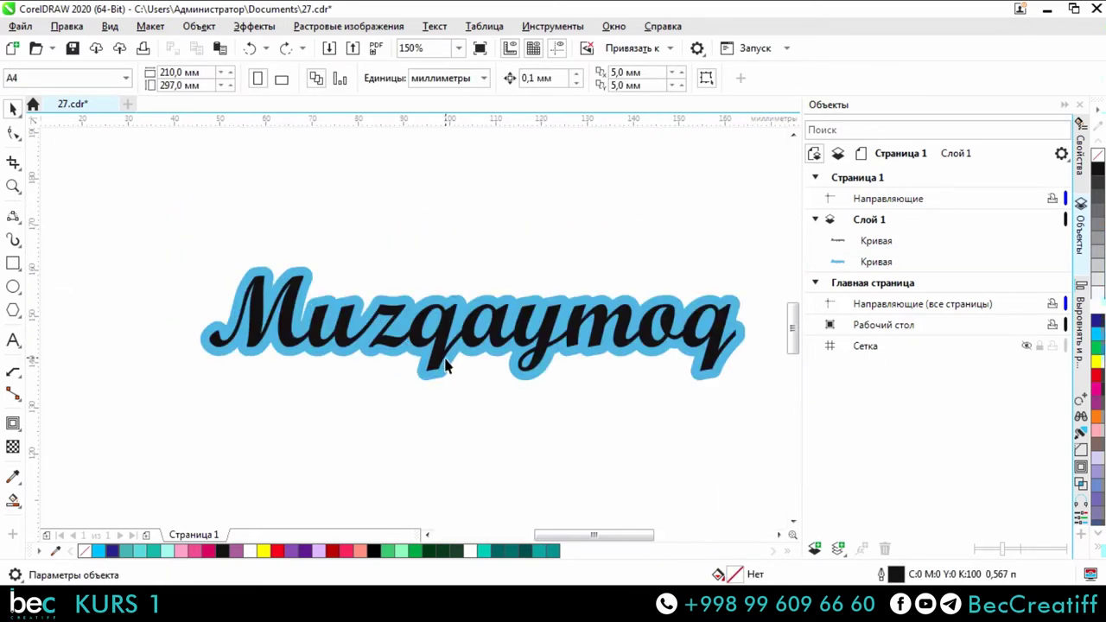
left_click(448, 368)
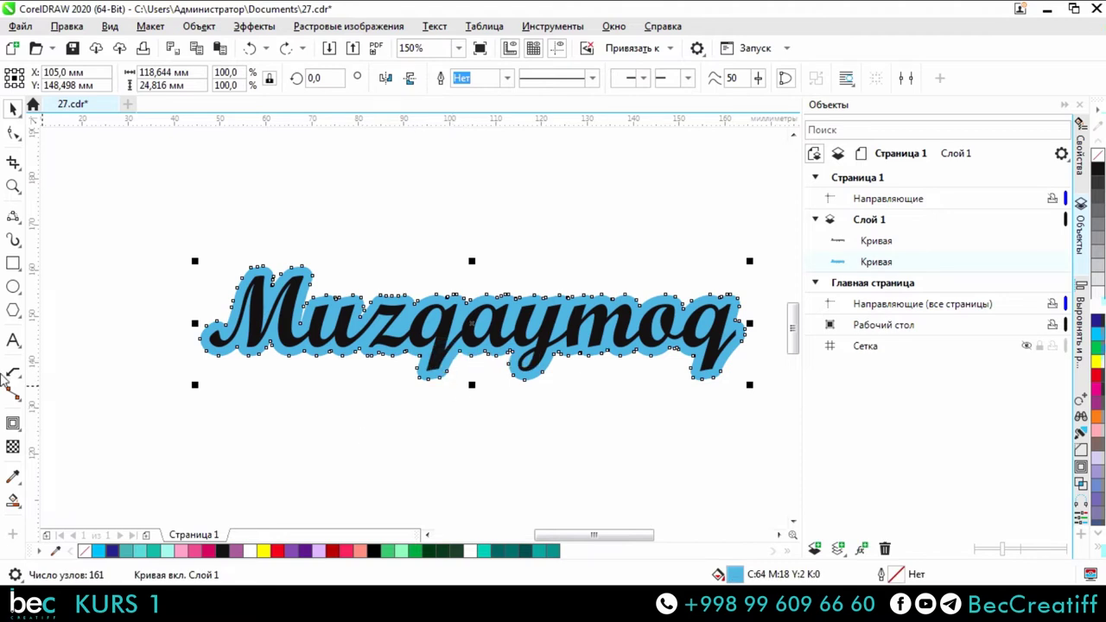
left_click(22, 438)
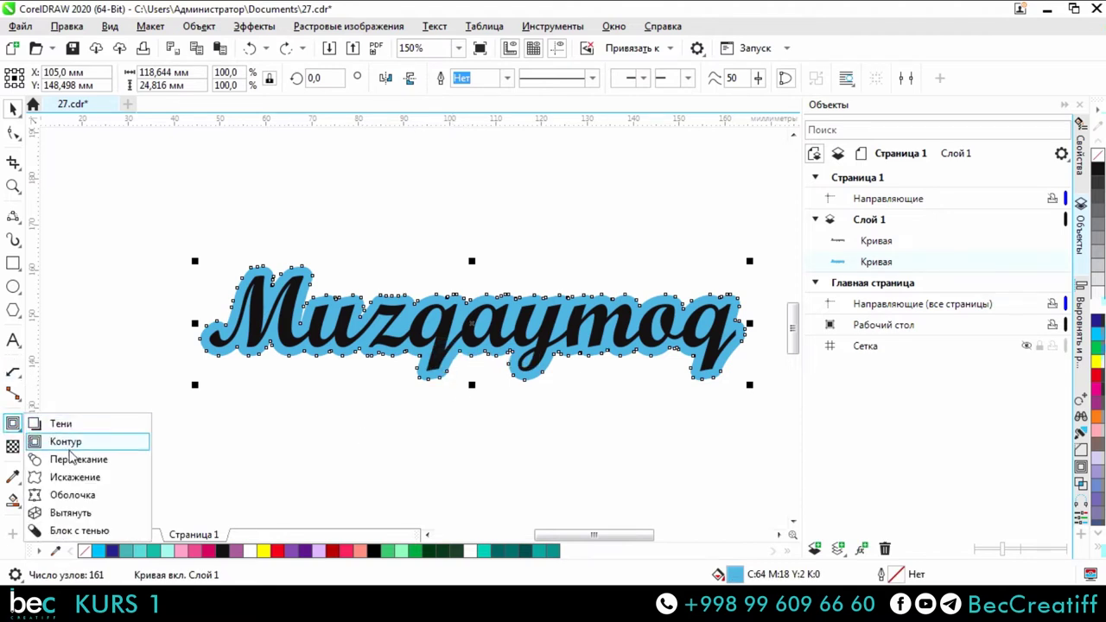
left_click(74, 531)
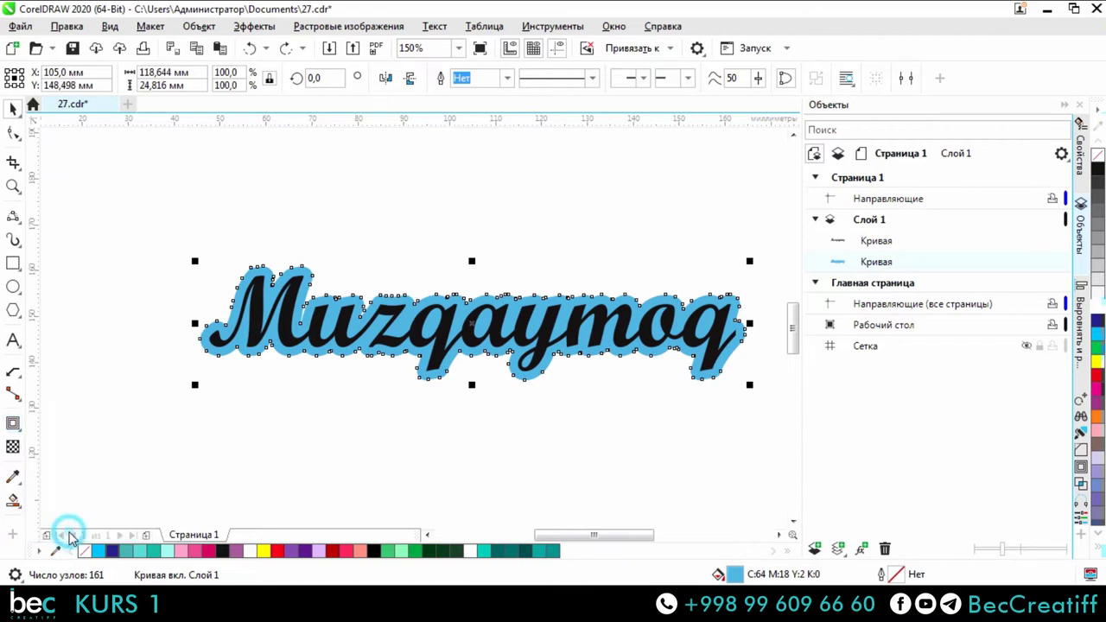
scroll(247, 334, "down", 3)
scroll(251, 331, "up", 5)
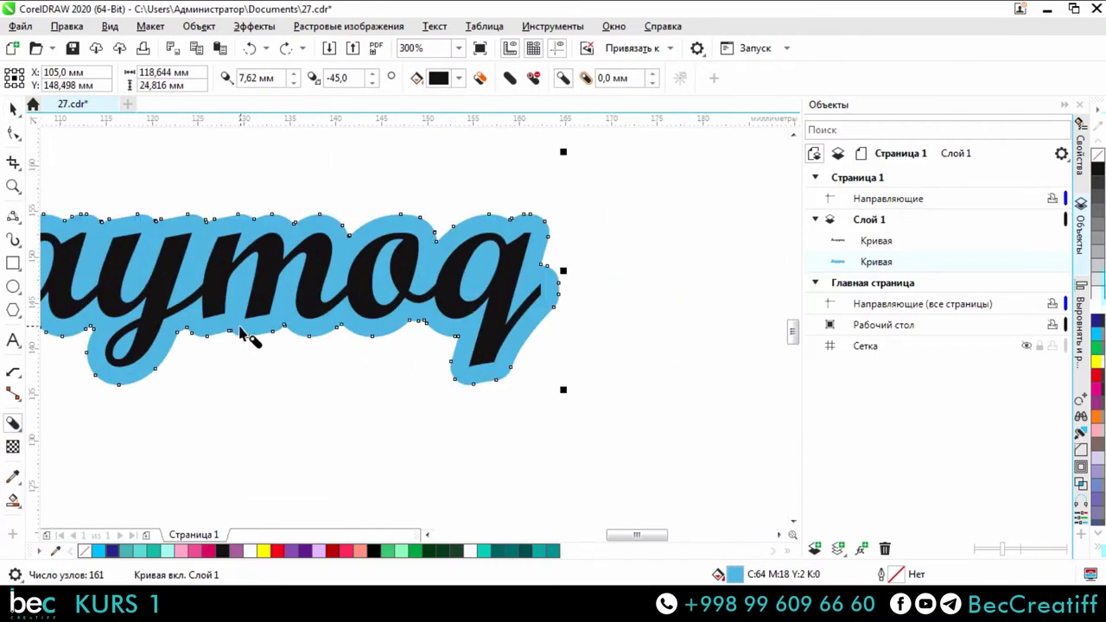
scroll(247, 329, "down", 2)
mouse_move(149, 311)
left_mouse_down()
mouse_move(217, 315)
mouse_move(159, 328)
left_mouse_up()
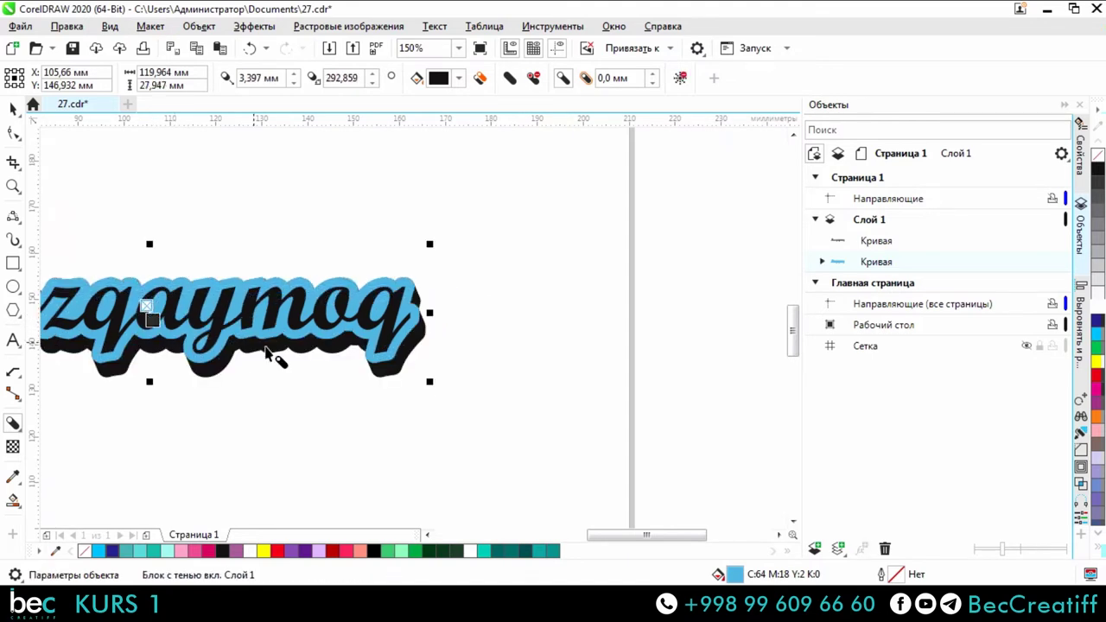
scroll(397, 443, "down", 2)
scroll(411, 415, "up", 2)
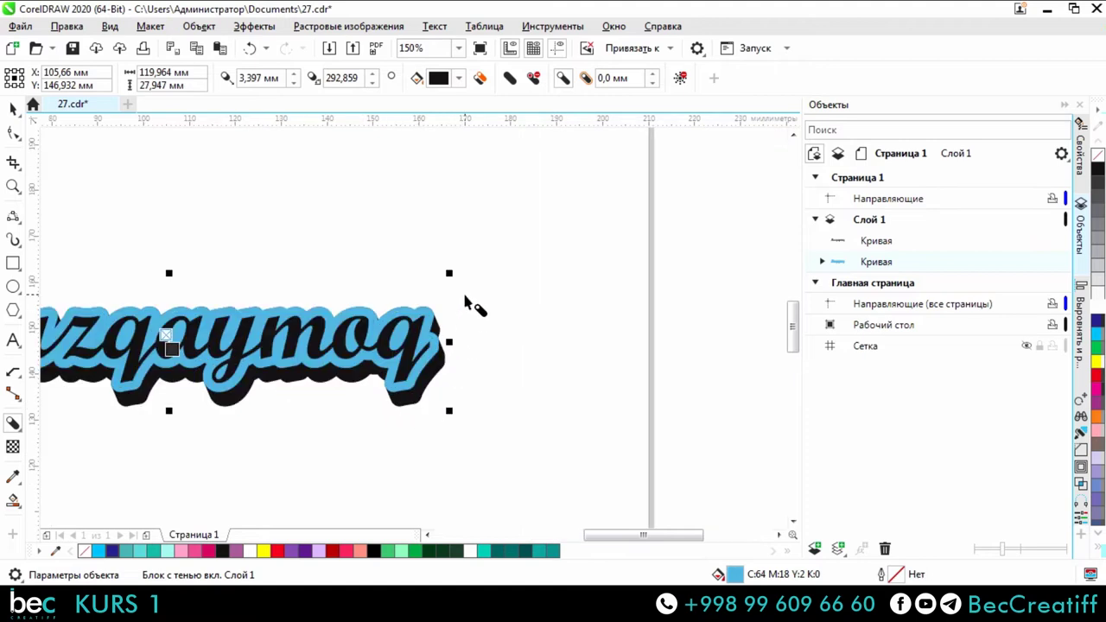
scroll(425, 371, "left", 2)
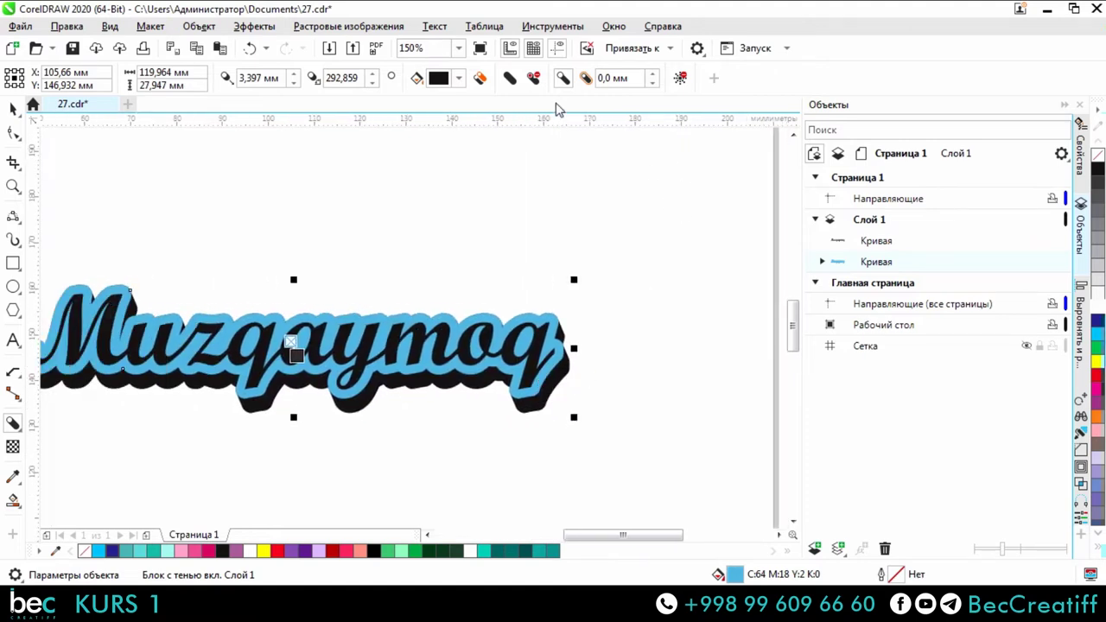
Step: Set the expansion of the block shadow to 2 mm
left_click(628, 79)
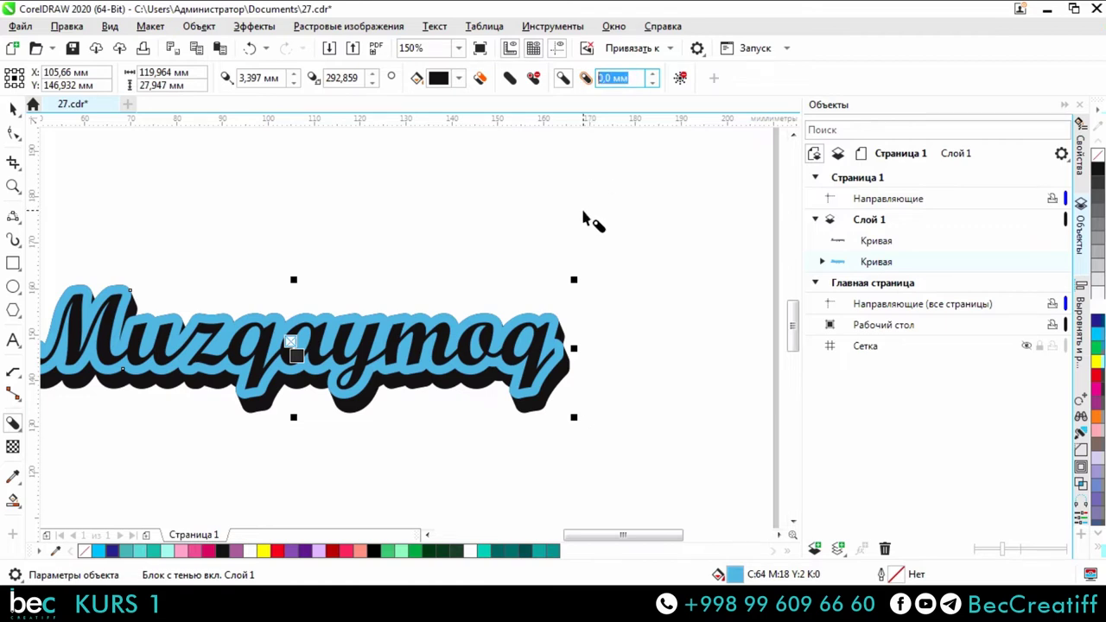
scroll(572, 322, "up", 3)
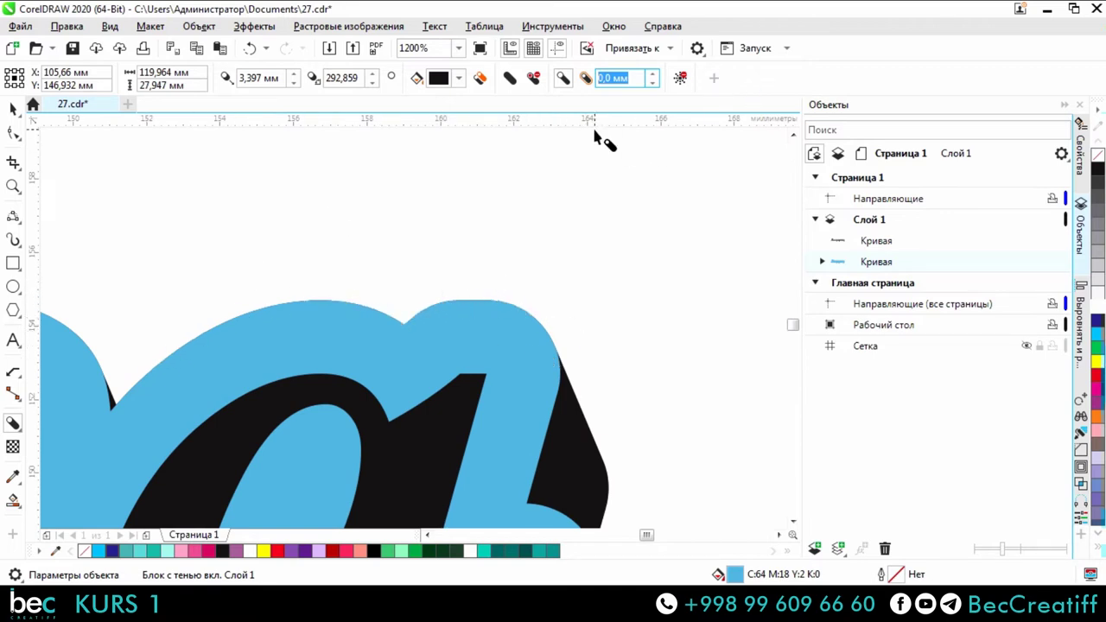
type("2")
key("Return")
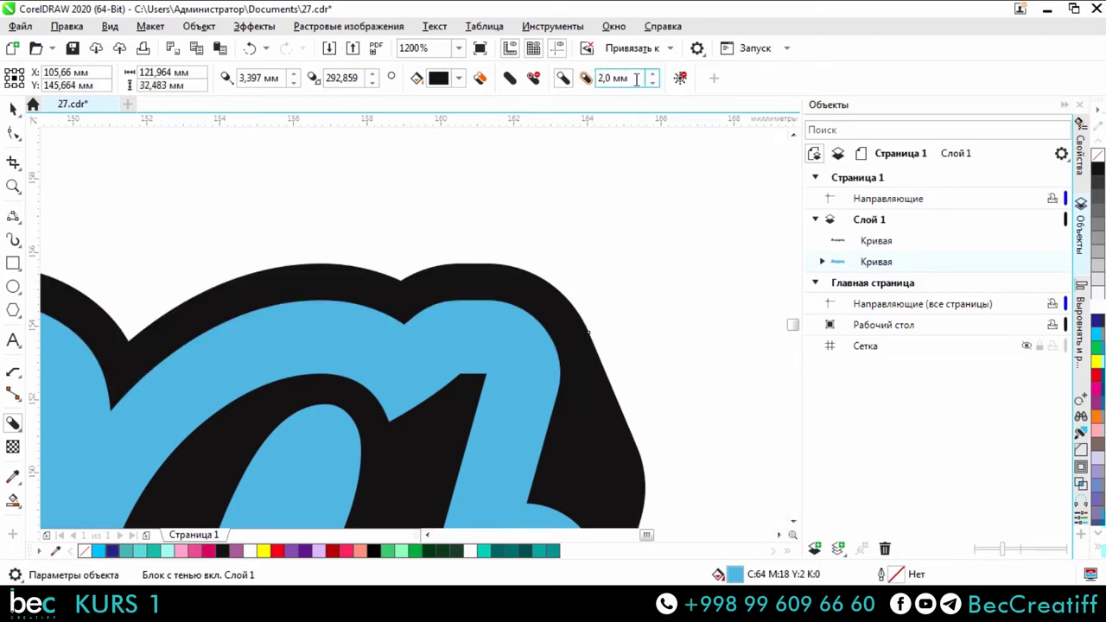
Step: Try a block shadow expansion of 1 mm and return it to 2 mm
left_click(636, 79)
type("1")
key("Return")
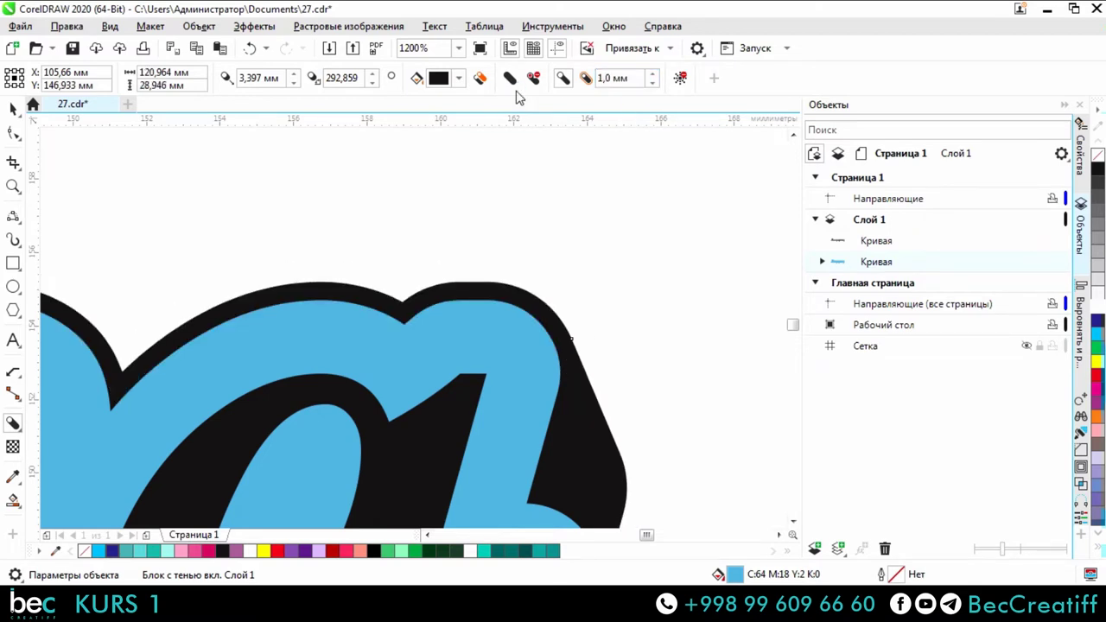
scroll(513, 267, "down", 5)
scroll(507, 289, "up", 3)
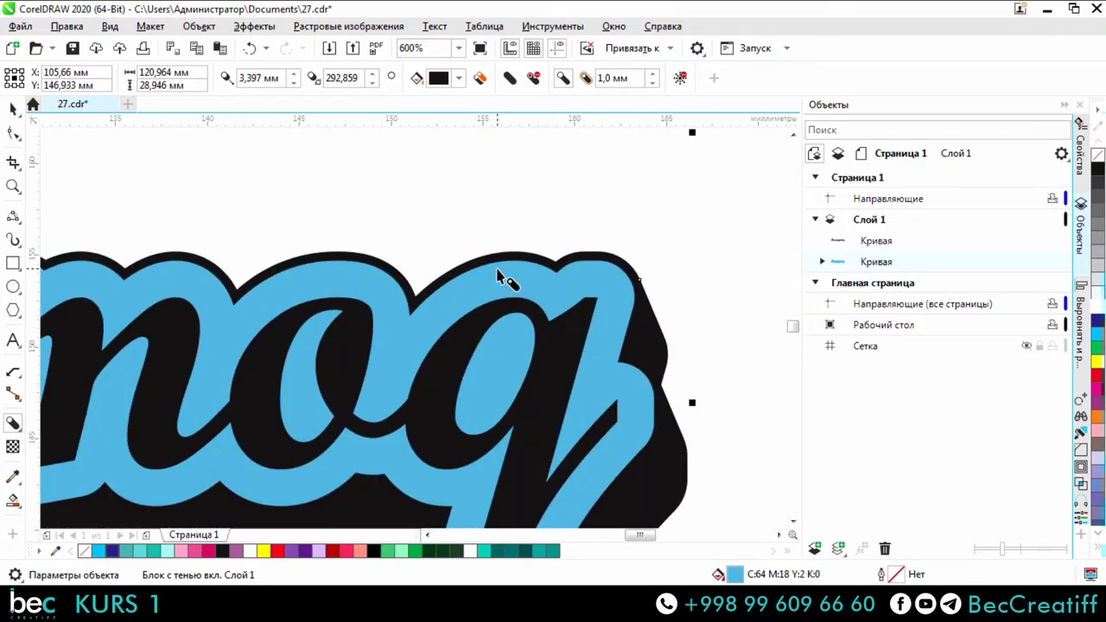
left_click(636, 76)
type("2")
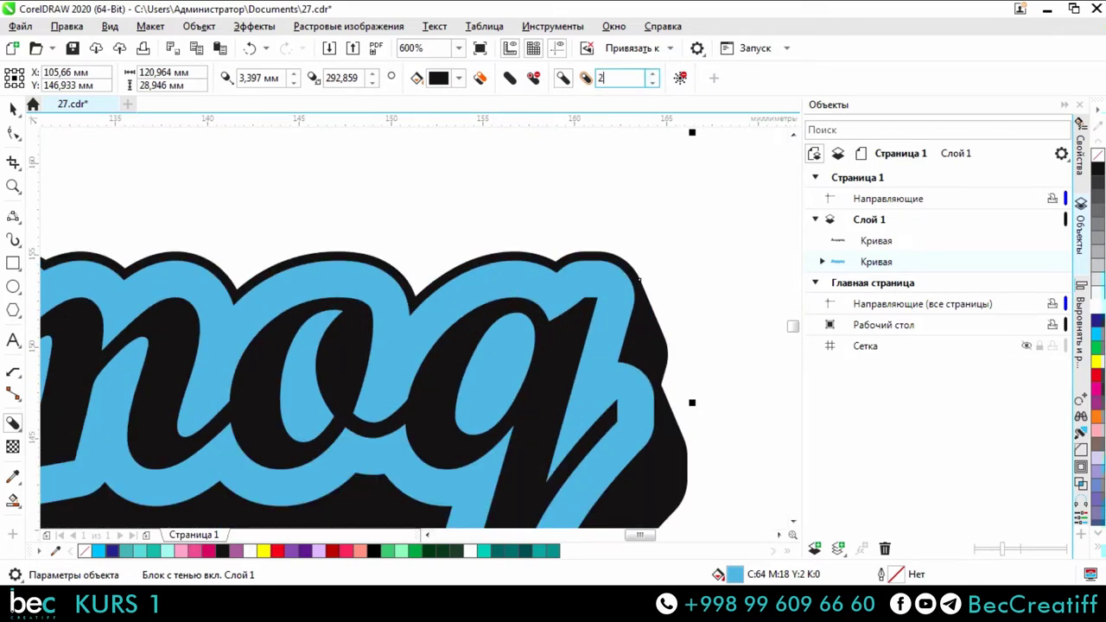
key("Return")
scroll(602, 265, "down", 2)
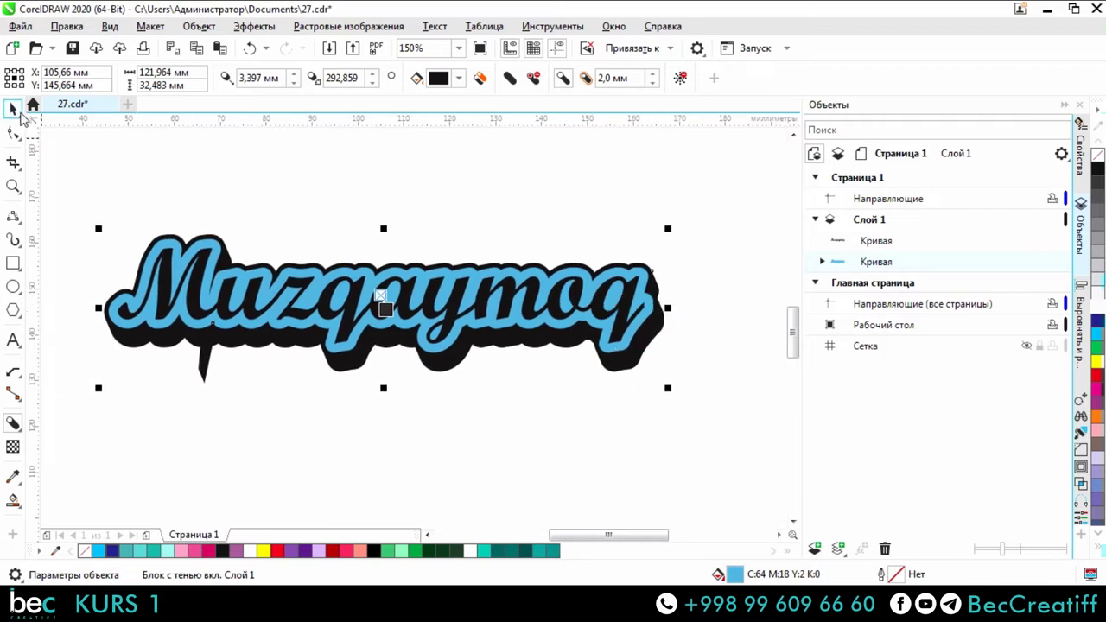
Step: Break the block shadow apart from the blue contour shape into its own curve
left_click(19, 112)
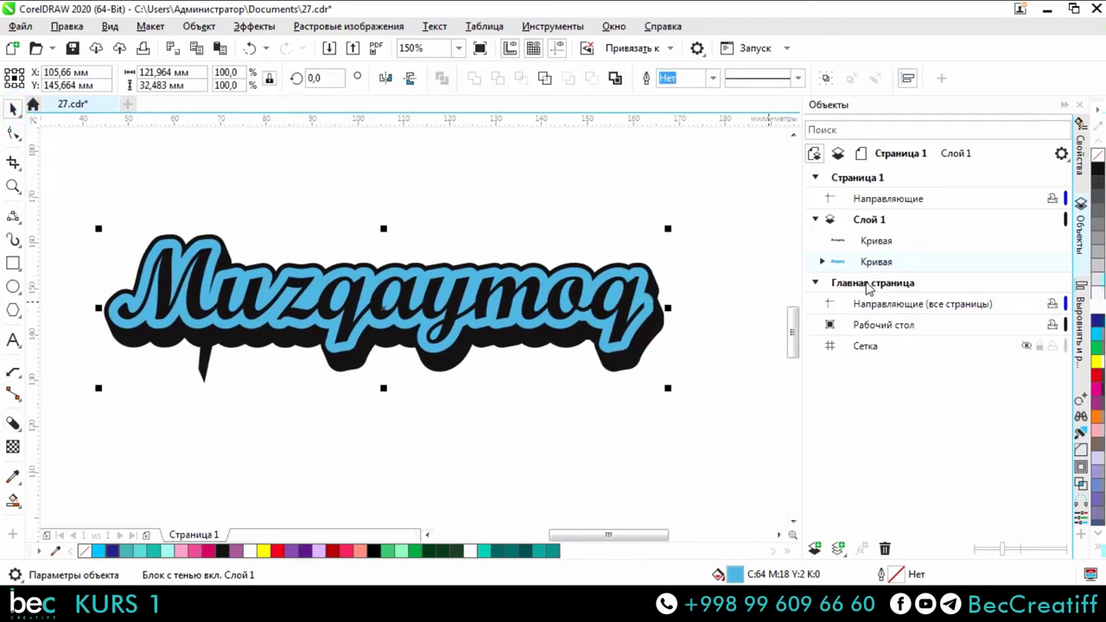
left_click(822, 262)
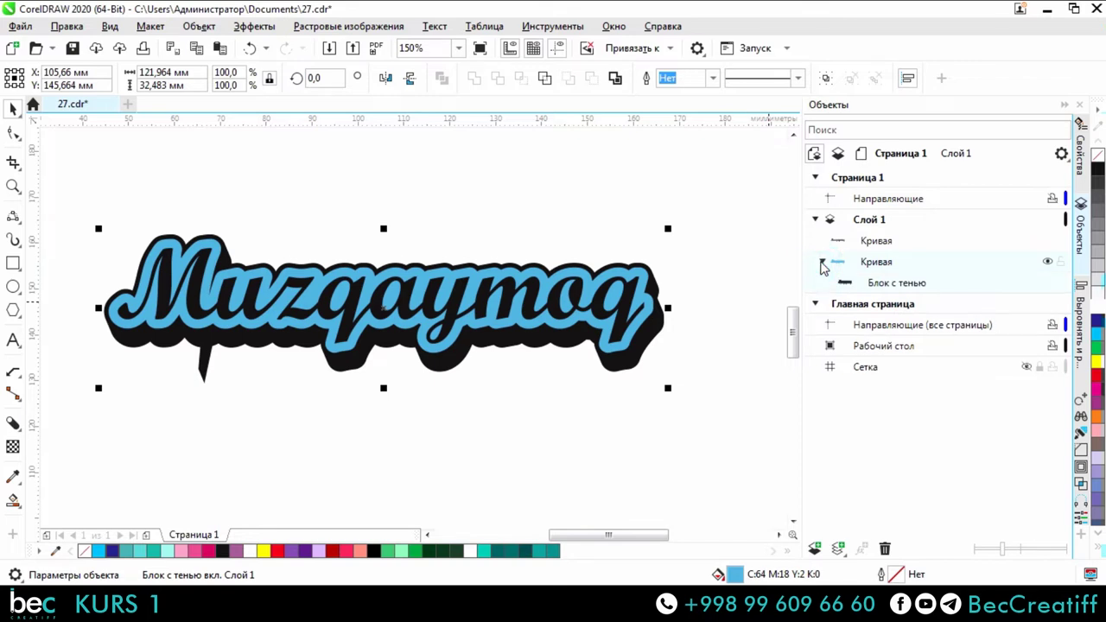
key("ctrl+k")
Step: Delete the nodes of the pointed spike hanging from the black shadow's lower edge below the letter M
left_click(205, 383)
scroll(205, 371, "up", 4)
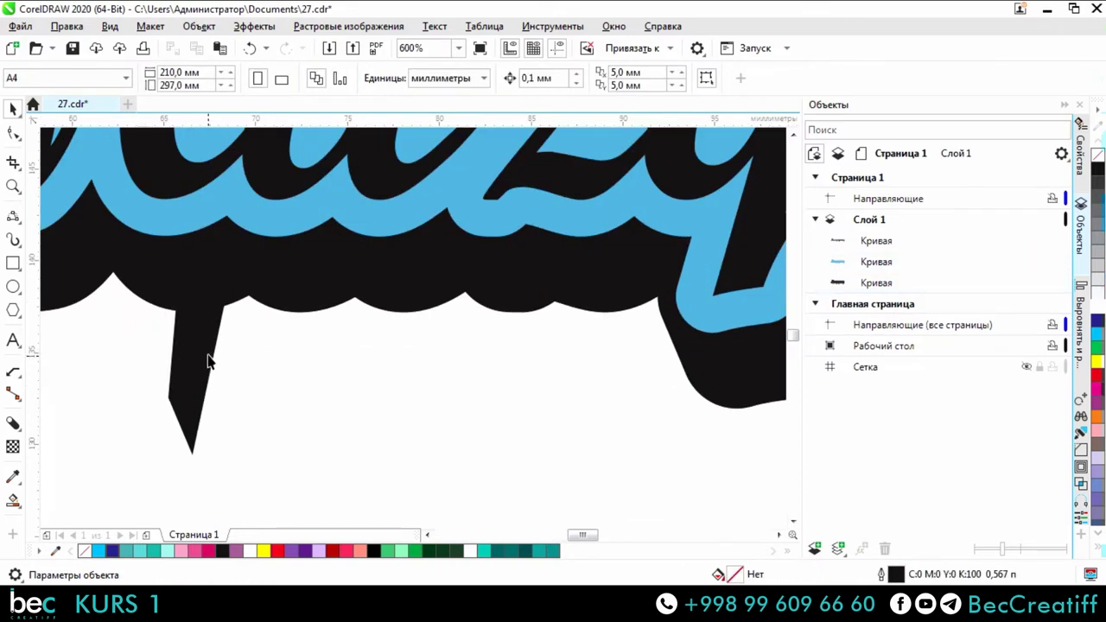
left_click(207, 361)
left_click_drag(211, 366, 256, 380)
key("Escape")
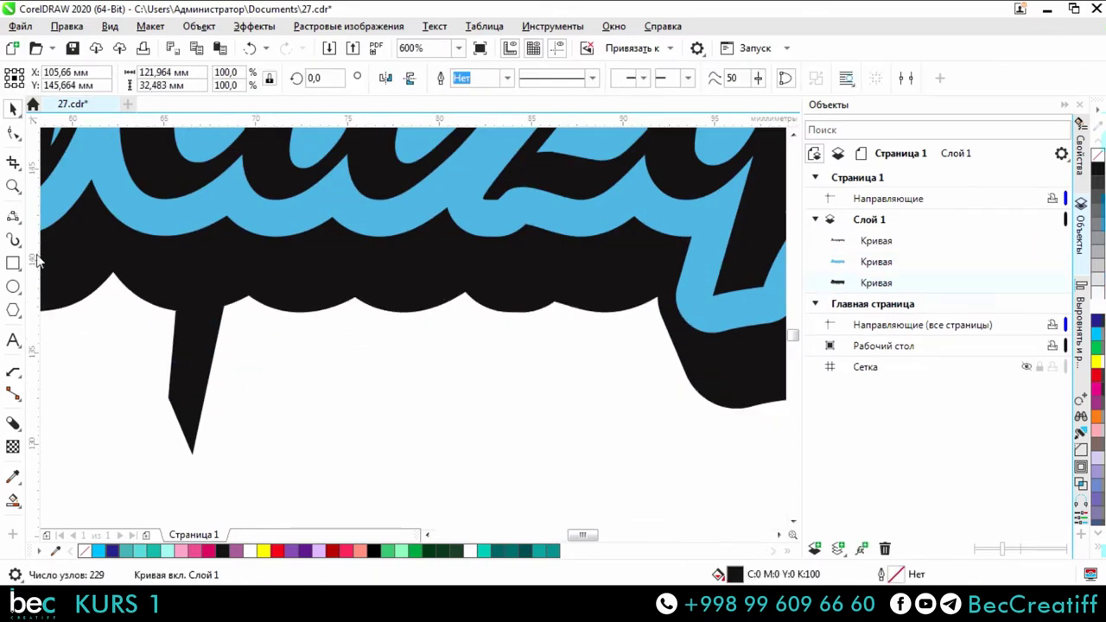
left_click(13, 132)
left_click_drag(160, 289, 240, 499)
key("Delete")
left_click(153, 279)
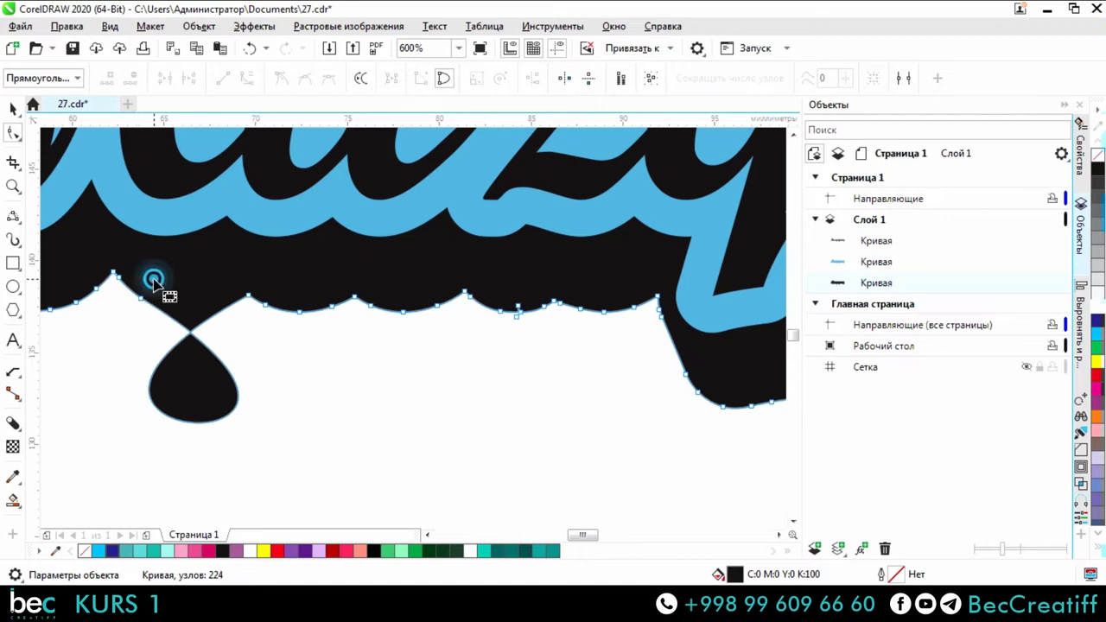
Step: Reshape the leftover segment of the shadow's lower edge into a shallow scallop matching its neighbours
left_click(190, 326)
scroll(290, 413, "down", 3)
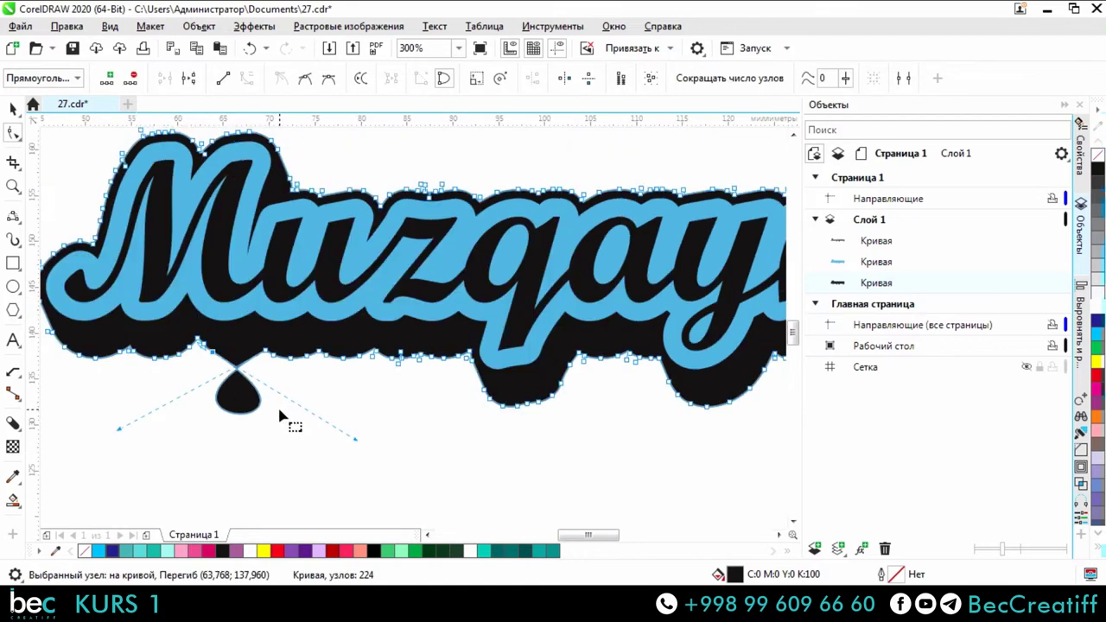
scroll(121, 437, "up", 3)
left_click_drag(124, 429, 378, 293)
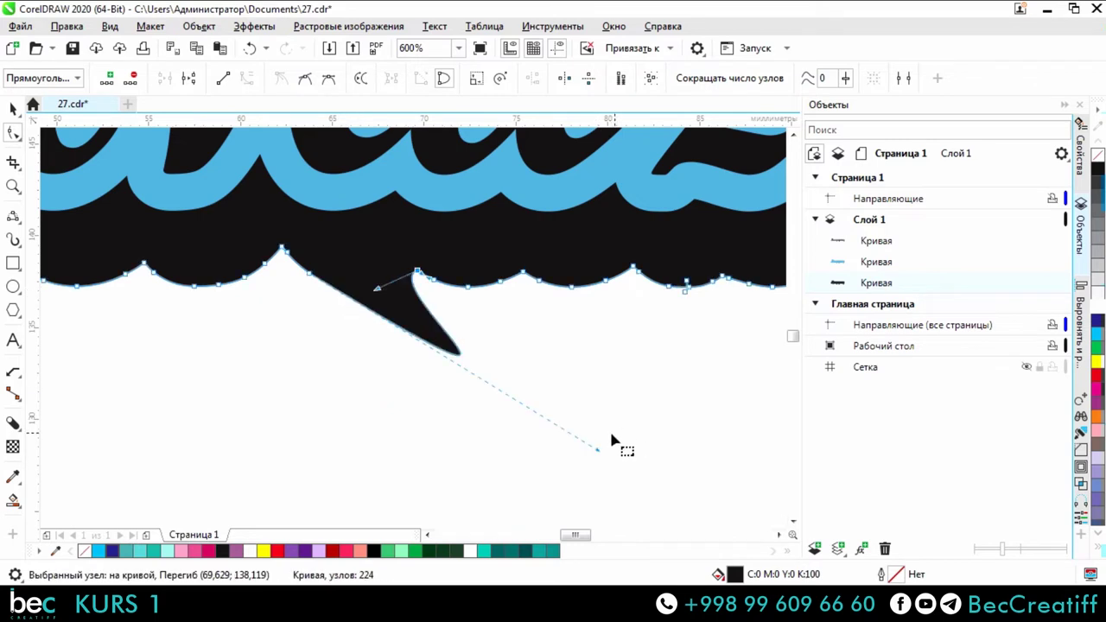
left_click_drag(598, 450, 458, 356)
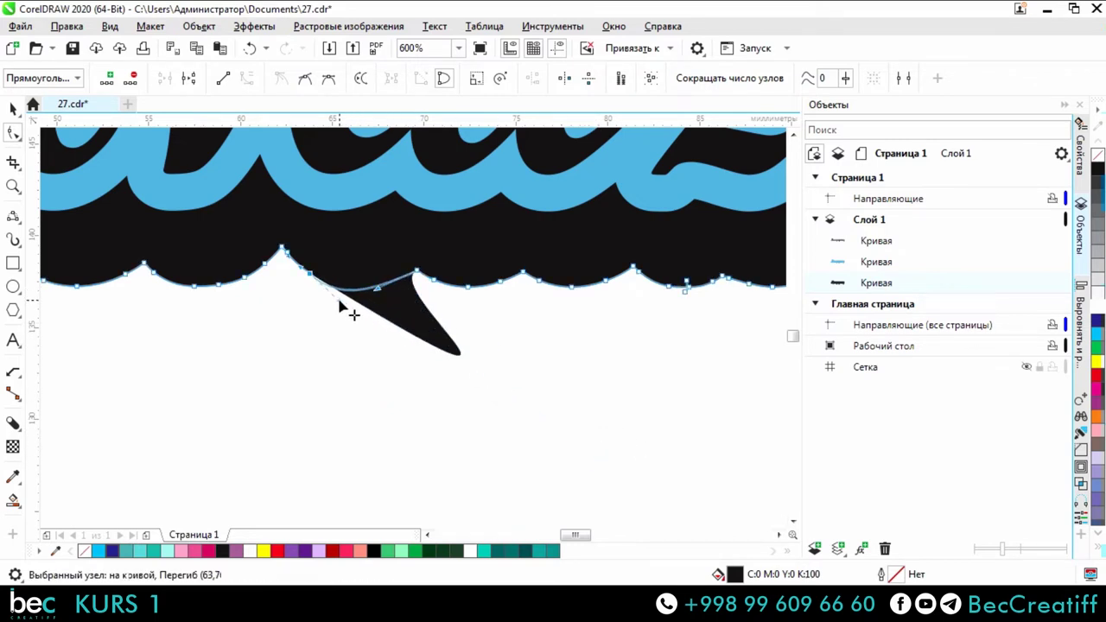
left_click_drag(346, 308, 396, 364)
left_click(394, 354)
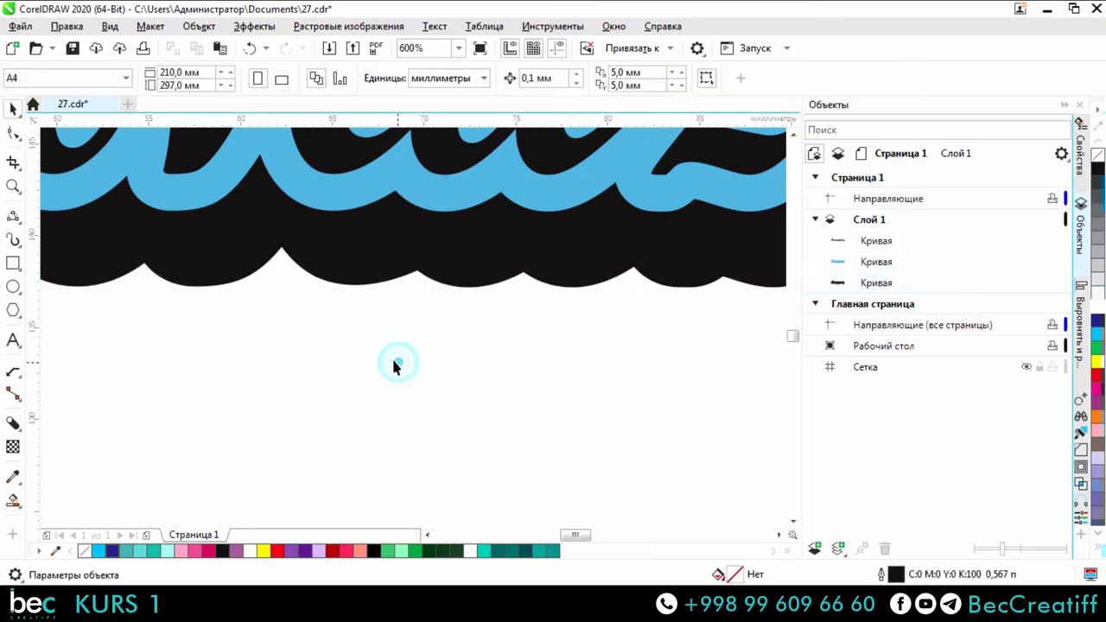
Step: Fill the Muzqaymoq lettering with off-white (#F5F5F5)
scroll(392, 356, "down", 5)
scroll(299, 390, "down", 1)
scroll(288, 385, "down", 2)
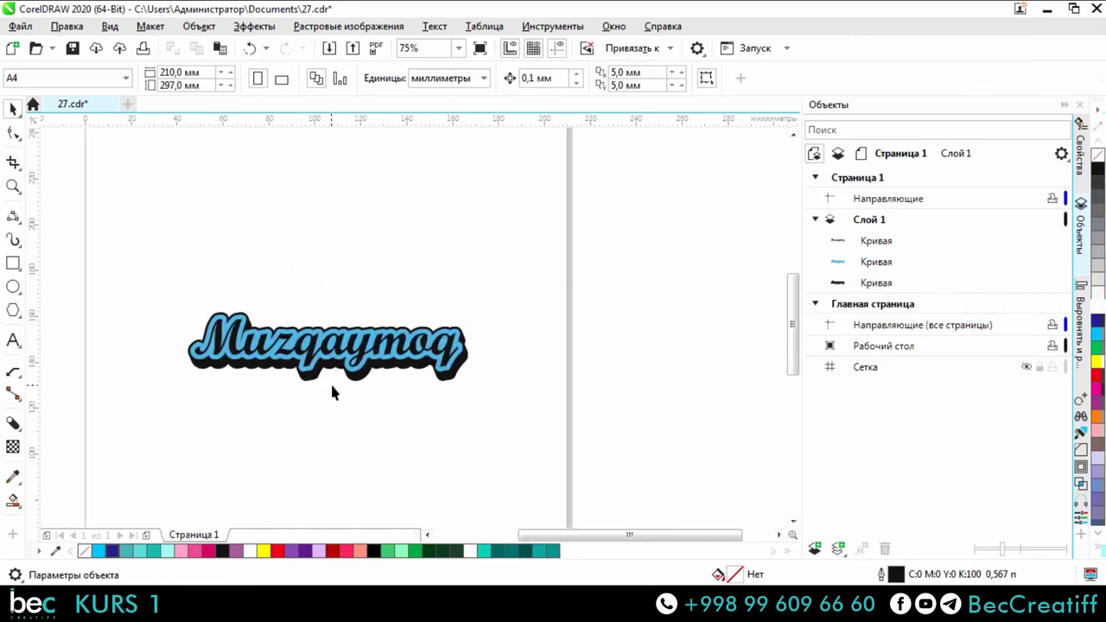
scroll(302, 363, "up", 2)
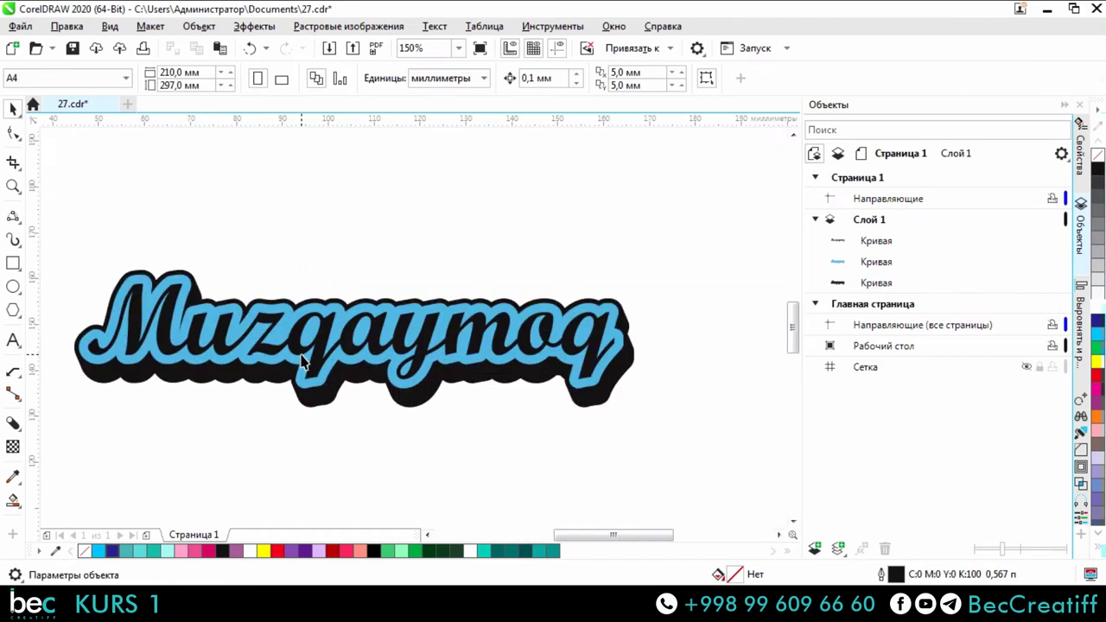
left_click(317, 361)
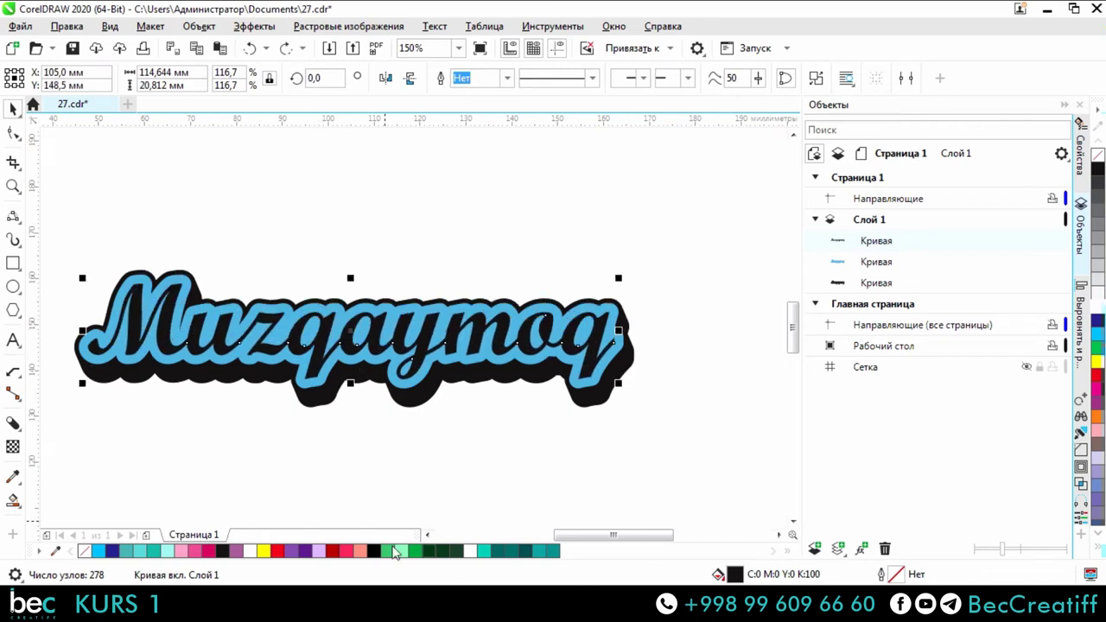
left_click(469, 553)
left_click(405, 459)
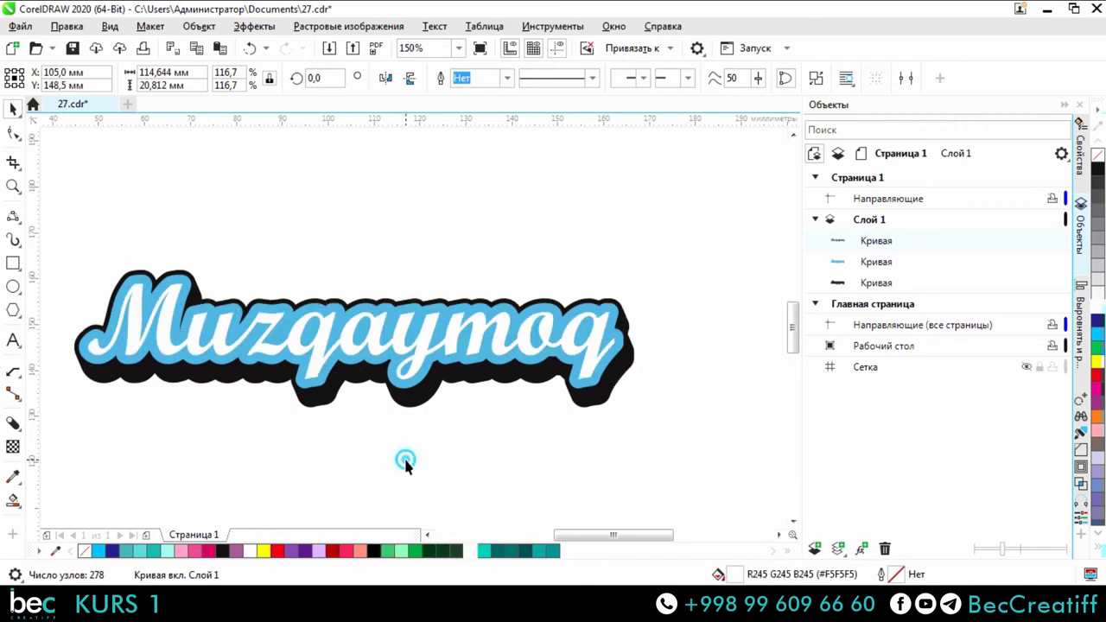
Step: Fill the blue contour shape around the lettering with turquoise
scroll(436, 350, "up", 4)
left_click(407, 393)
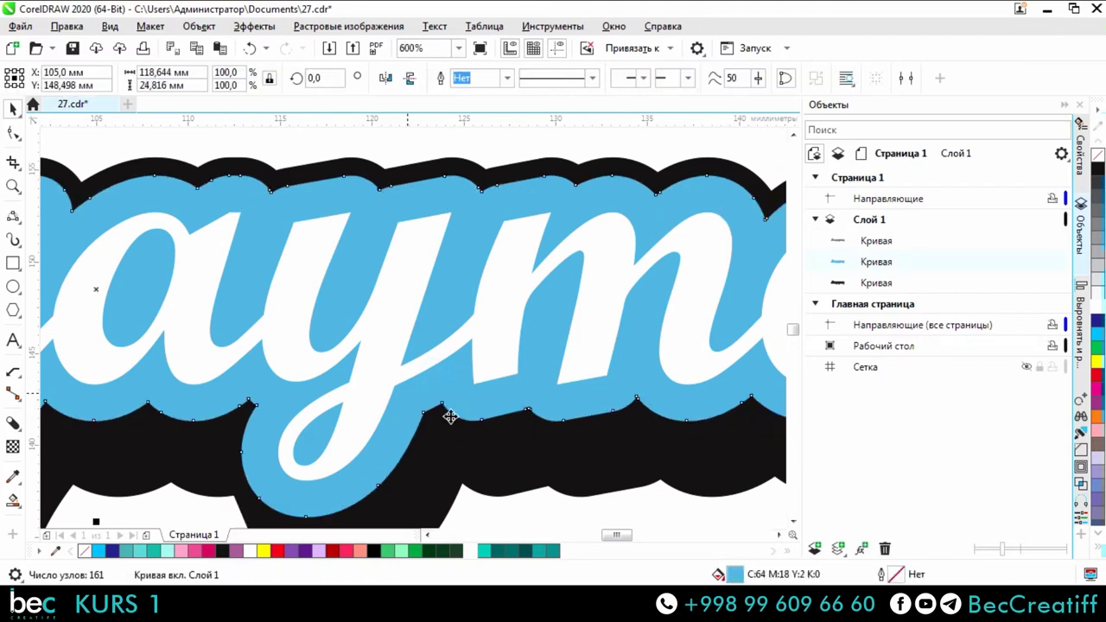
left_click(484, 552)
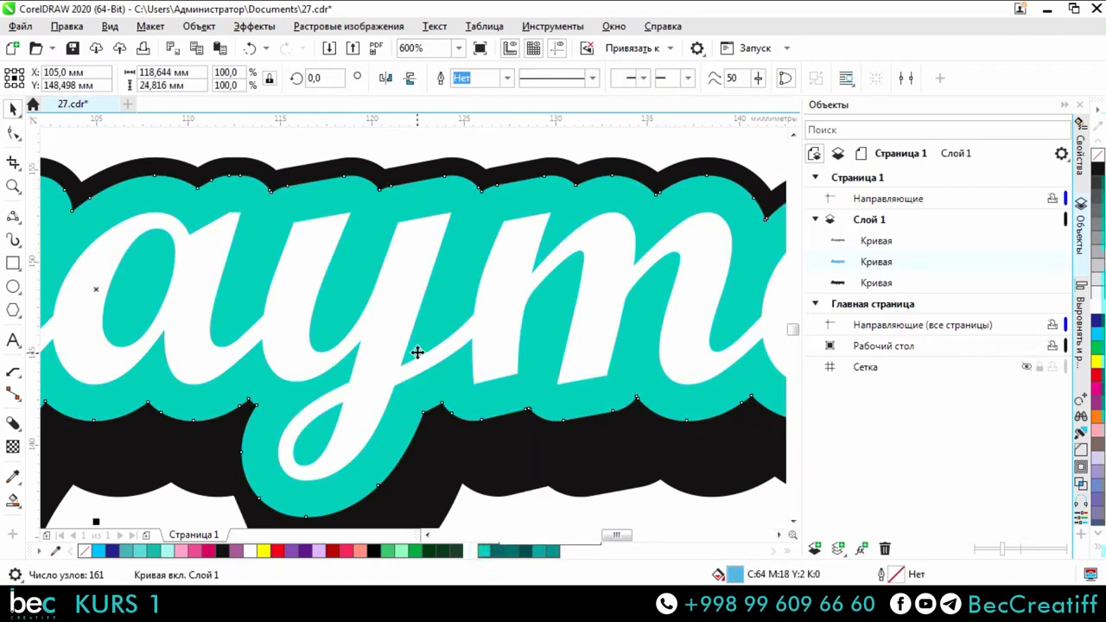
scroll(415, 352, "down", 4)
Step: Fill the black shadow shape with teal, and change it to the darker teal #0C4F55
left_click(481, 381)
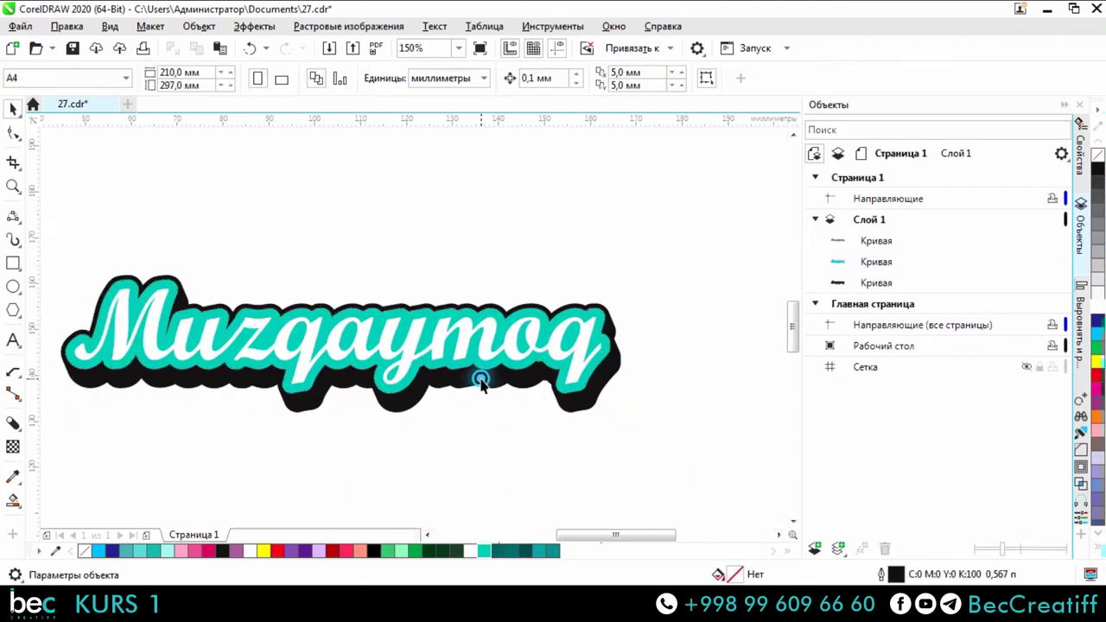
left_click(501, 551)
left_click(447, 437)
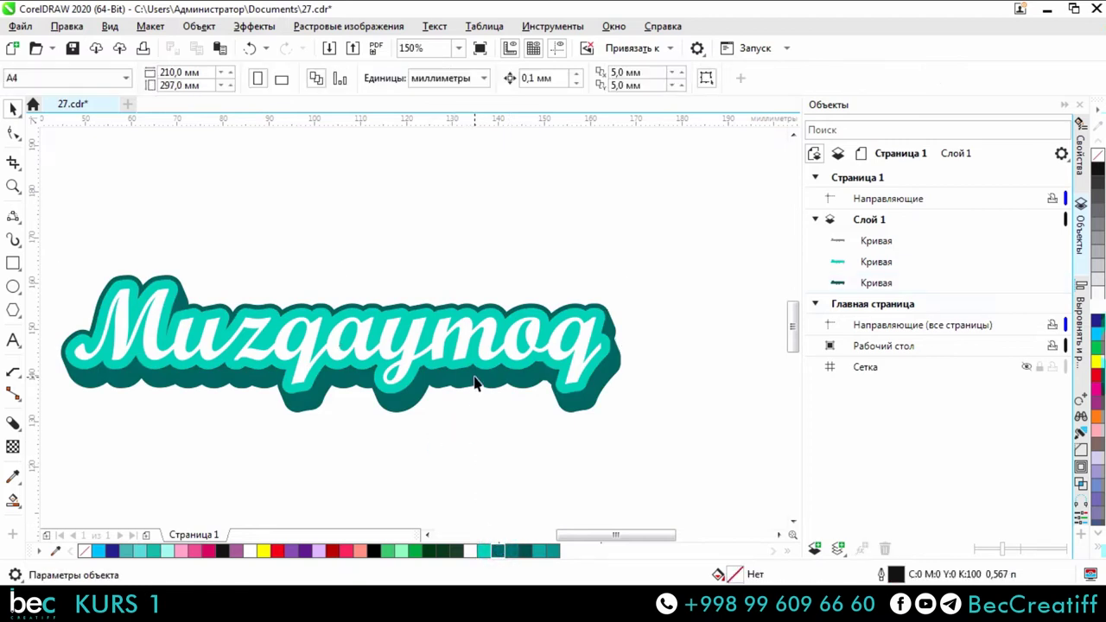
left_click(476, 382)
left_click(530, 553)
left_click(463, 440)
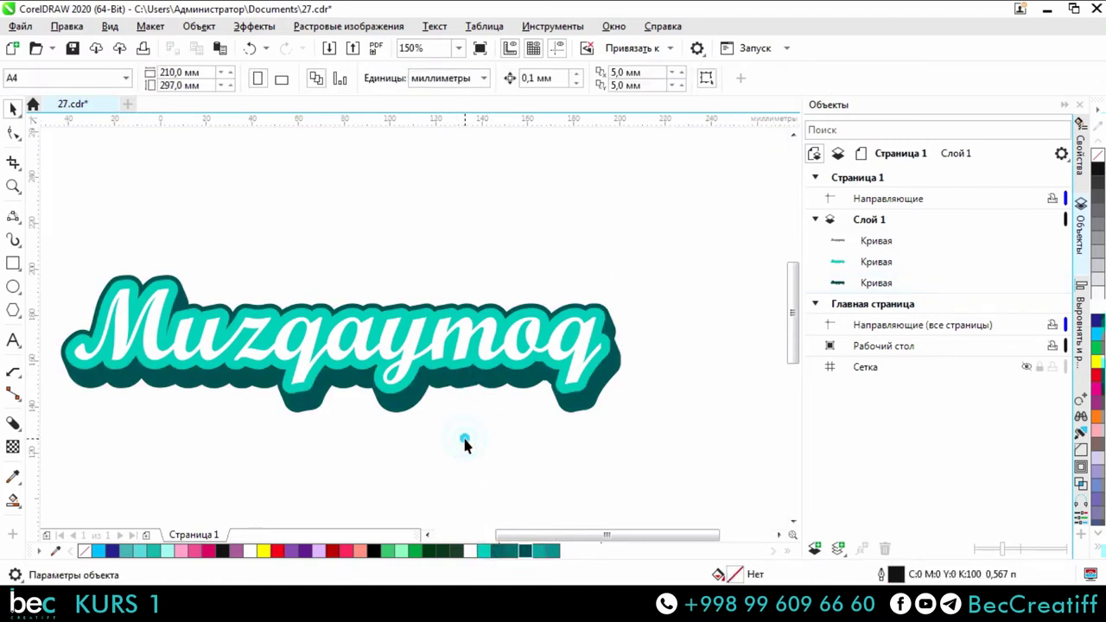
Step: Draw a square of about 139 mm per side around the lettering and center it on the page
scroll(464, 440, "down", 5)
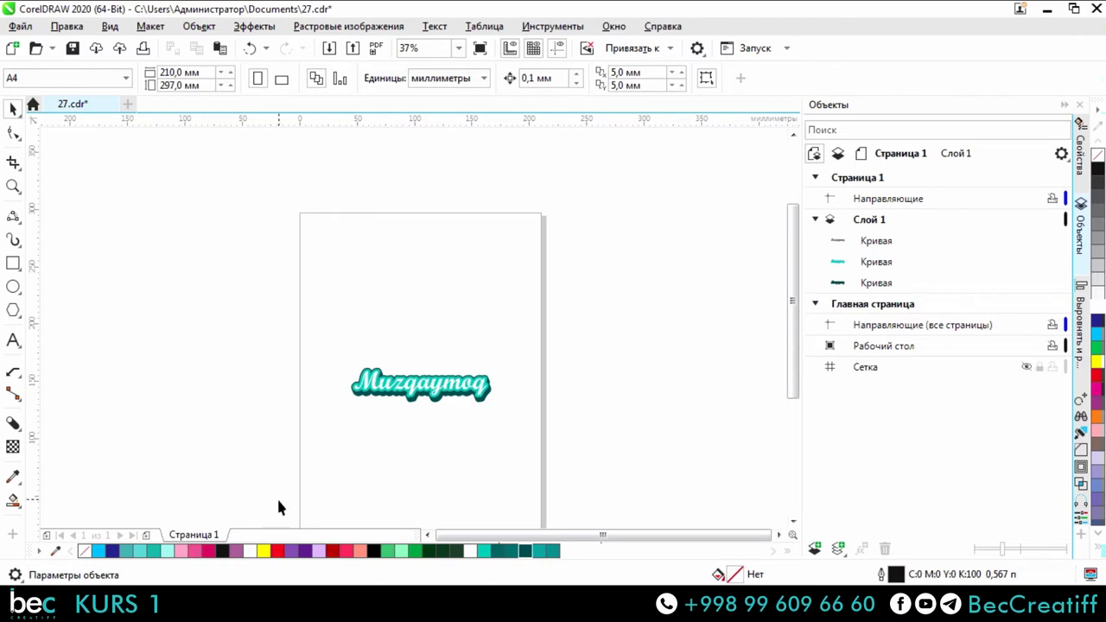
left_click(13, 263)
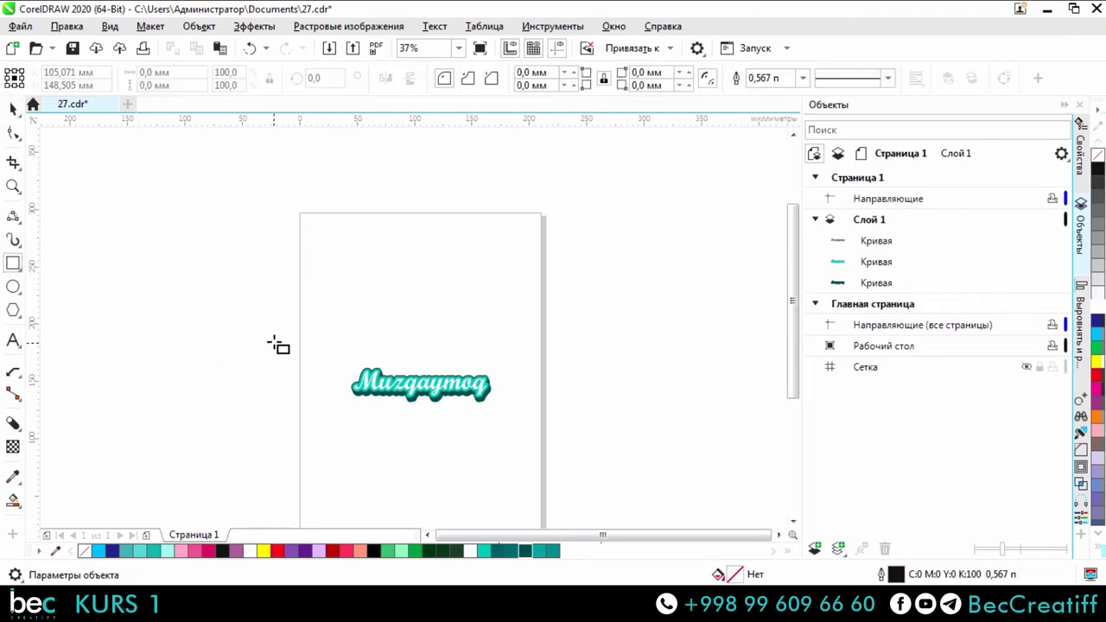
left_click_drag(303, 319, 464, 393)
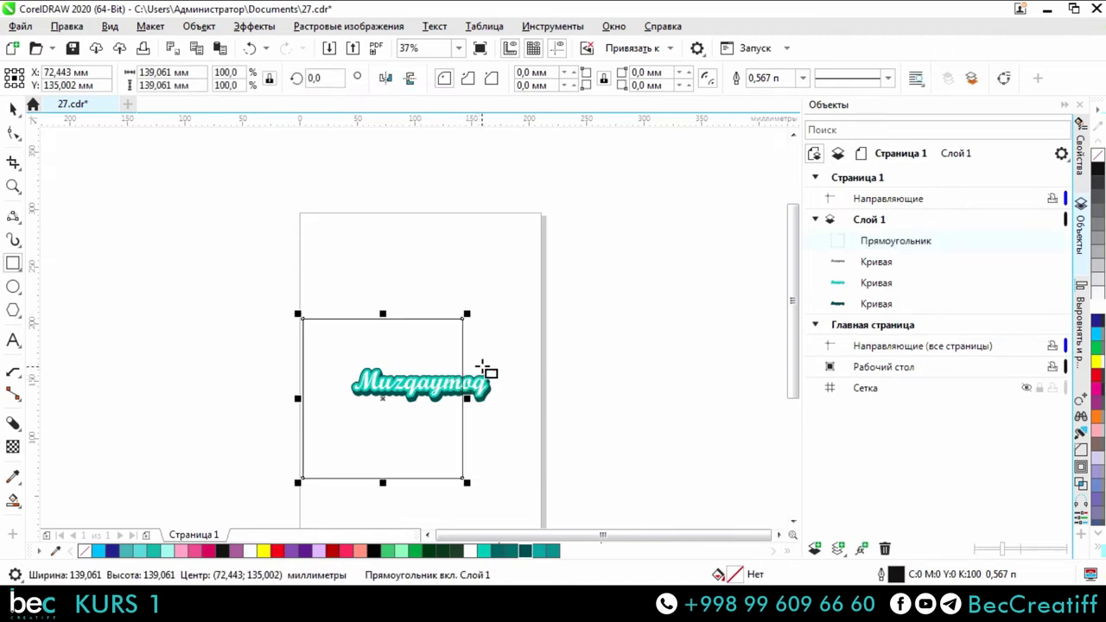
key("p")
left_click(15, 110)
left_click(234, 227)
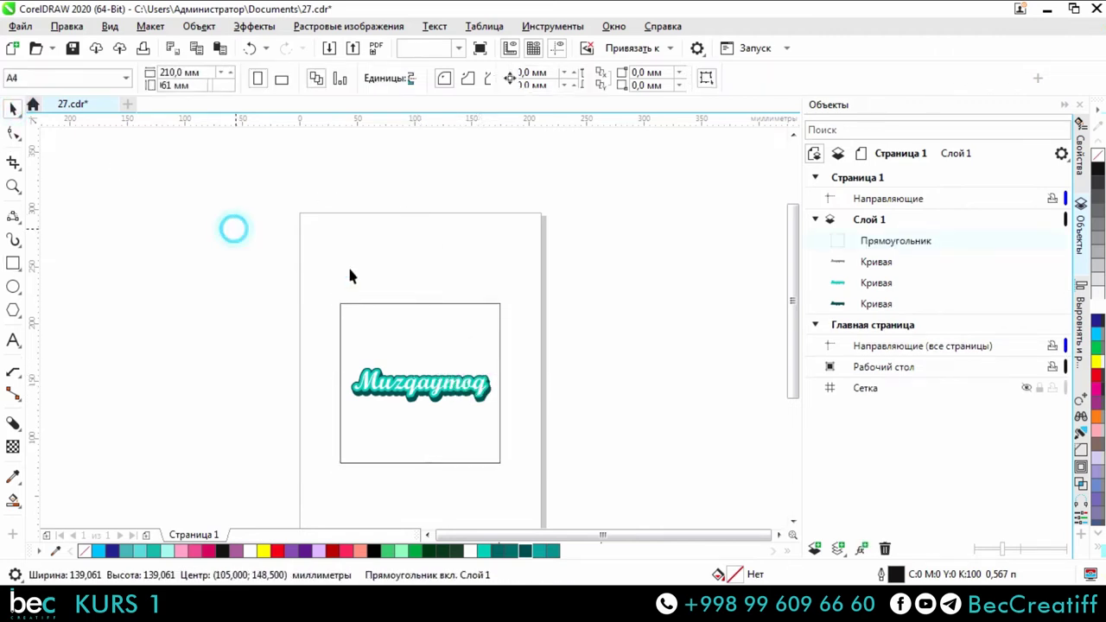
left_click(456, 350)
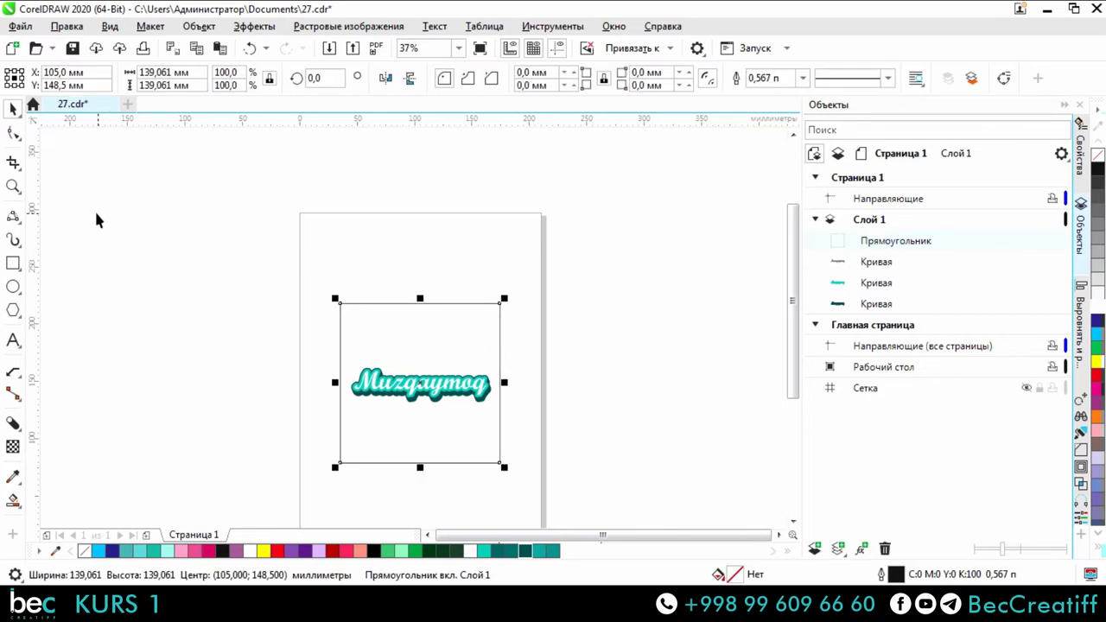
left_click(400, 257)
left_click(440, 340)
left_click(254, 190)
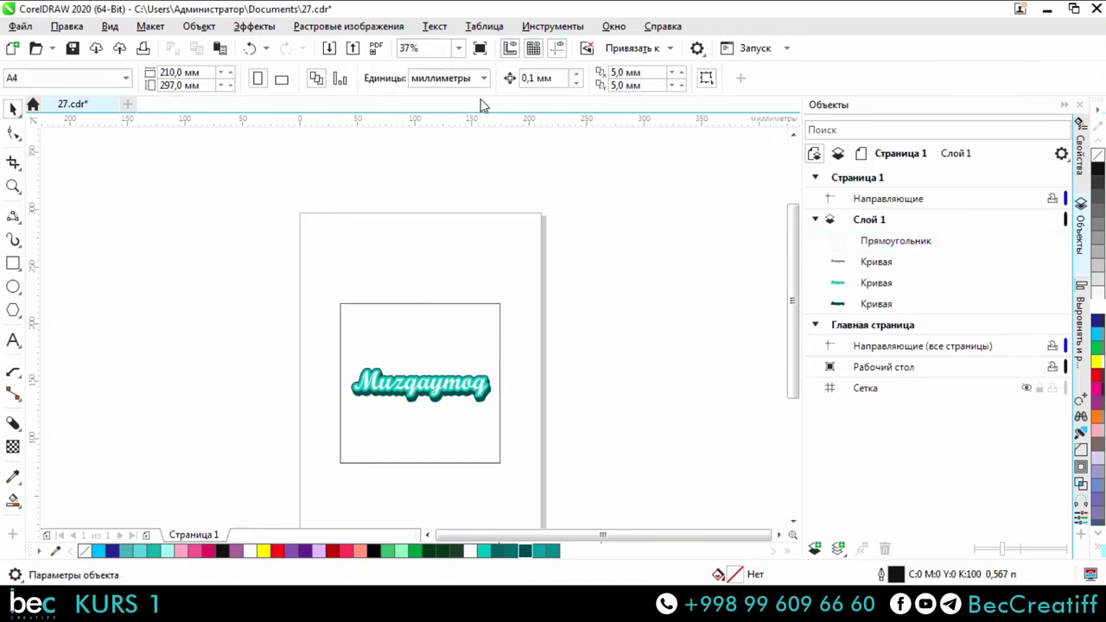
Step: Switch the document units to pixels and resize the square to 1080 by 1080 px
left_click(465, 76)
left_click(442, 163)
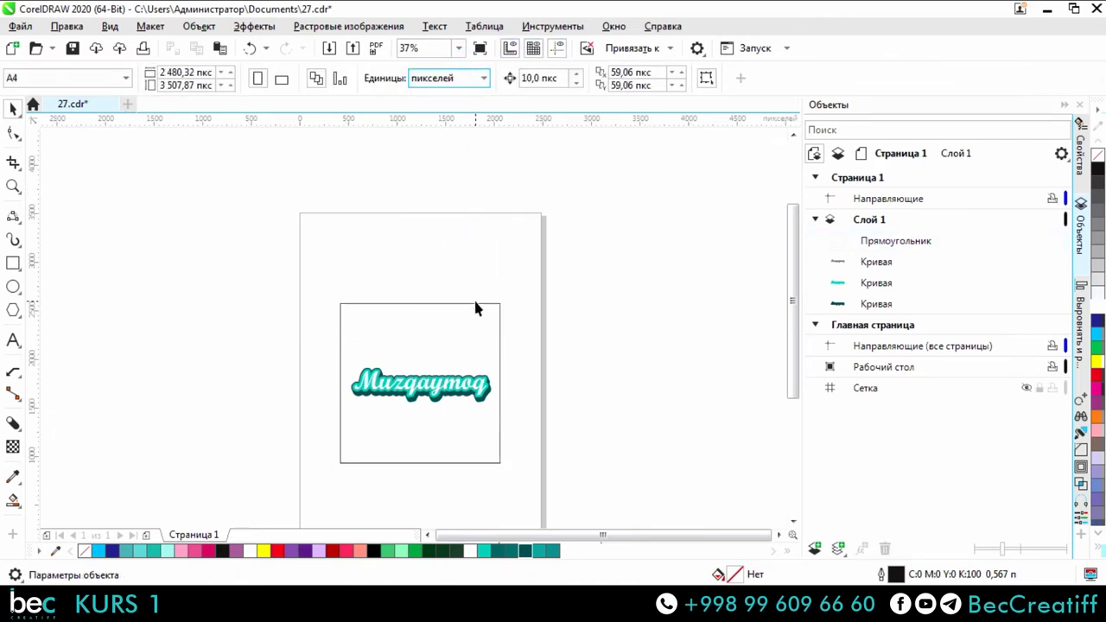
left_click(475, 304)
left_click(141, 85)
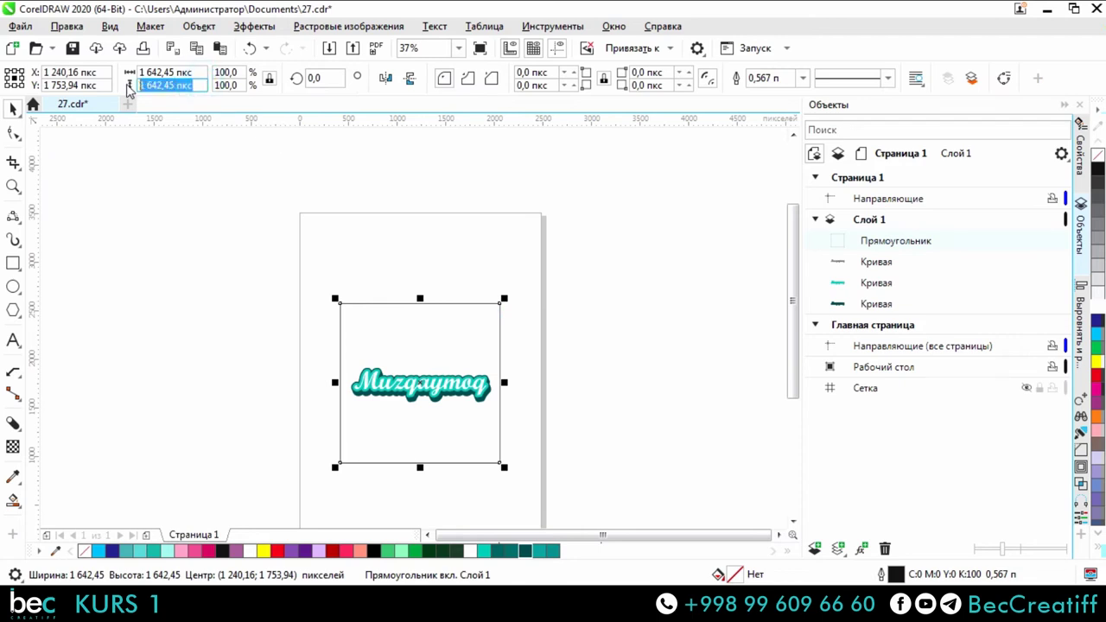
type("1080")
key("Return")
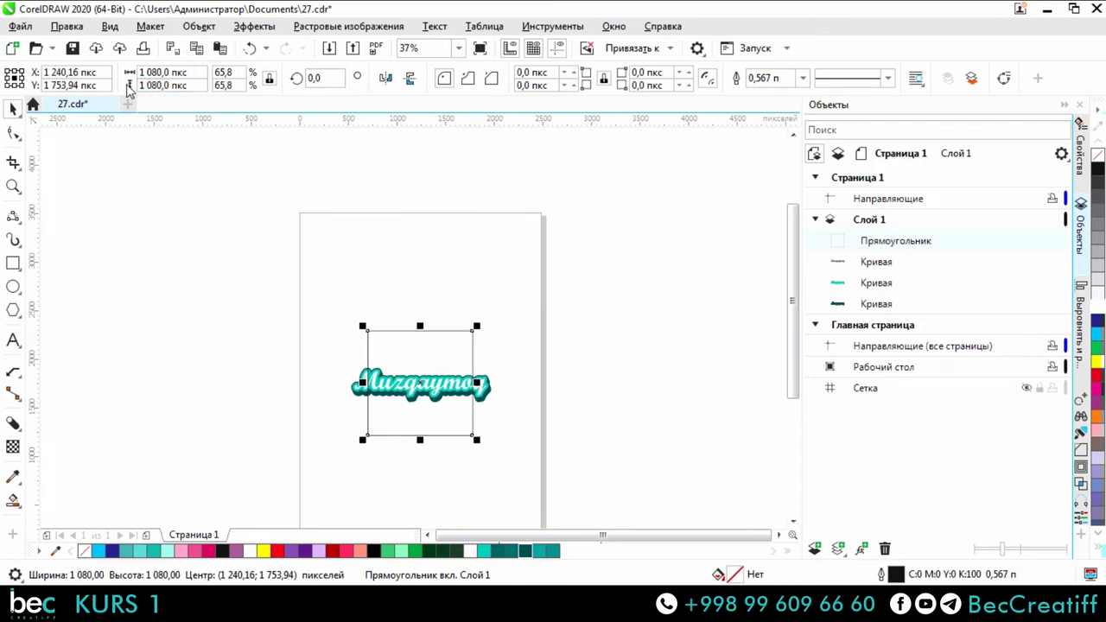
Step: Scale the lettering as one group to fit inside the square and center it there
left_click(247, 246)
scroll(383, 360, "up", 2)
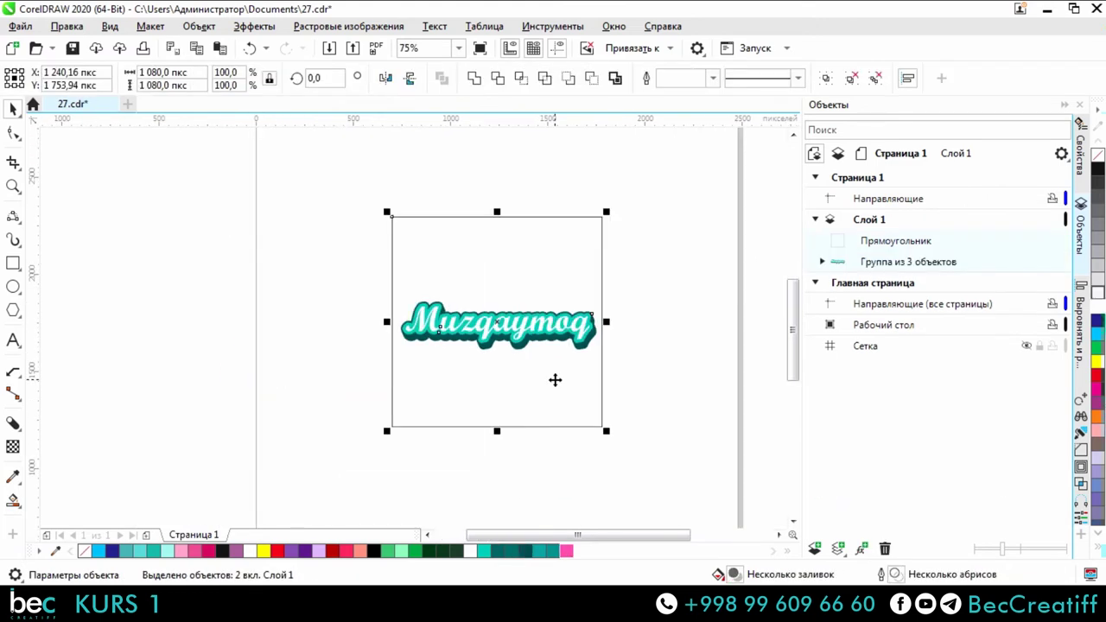
key("e")
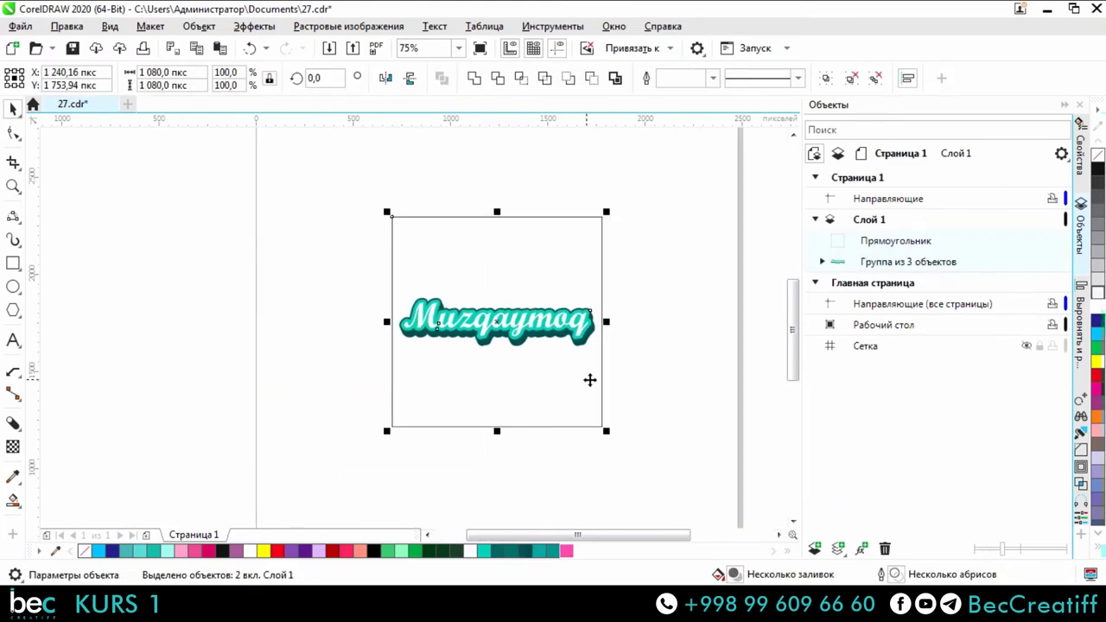
left_click(652, 370)
Step: Fill the square with pink (#FF63A4) and send it behind the lettering
scroll(570, 372, "up", 2)
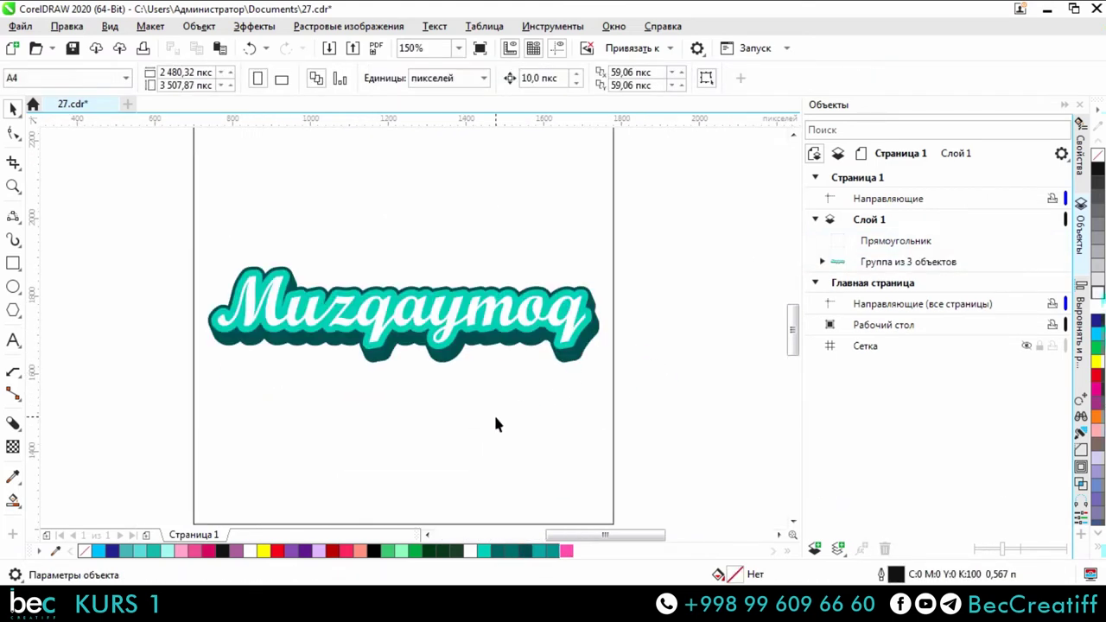
scroll(494, 424, "down", 2)
scroll(483, 370, "up", 2)
left_click(464, 269)
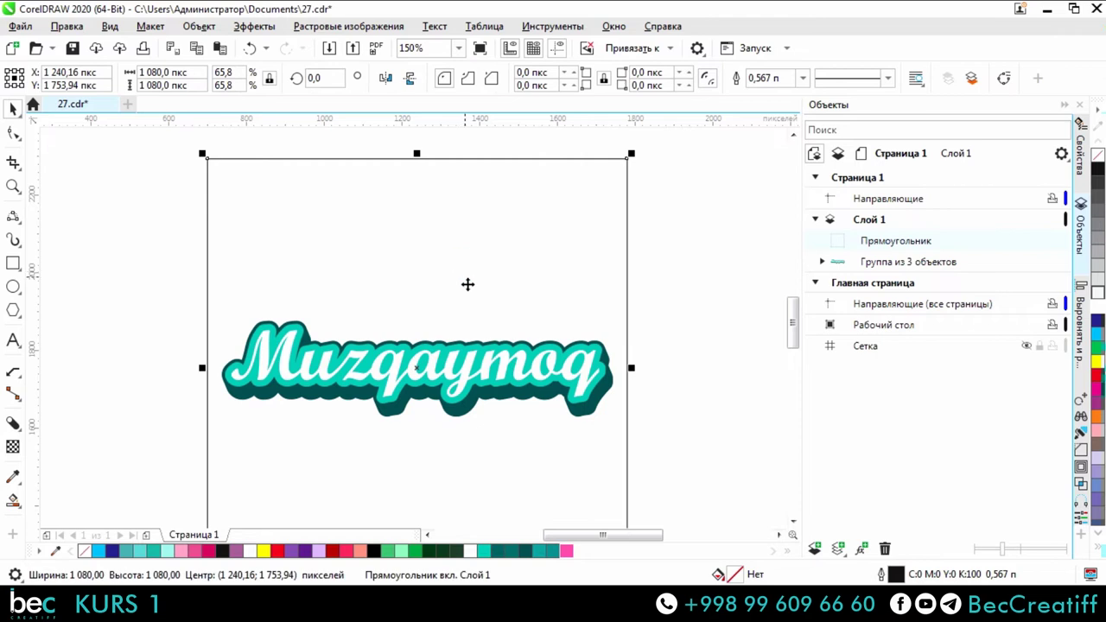
left_click(567, 553)
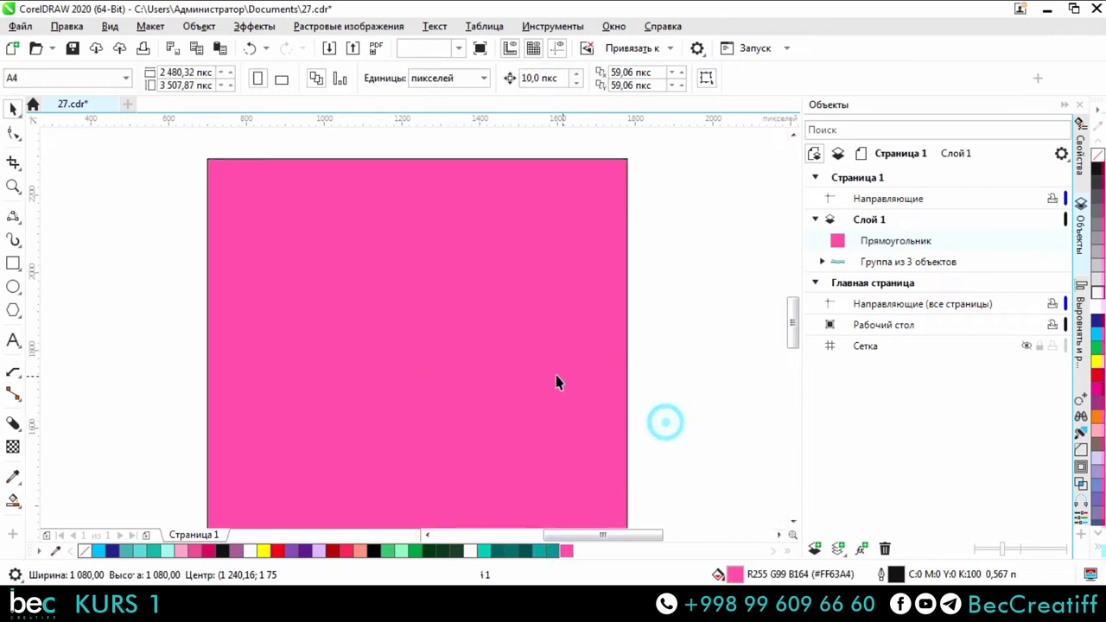
key("shift+Page_Down")
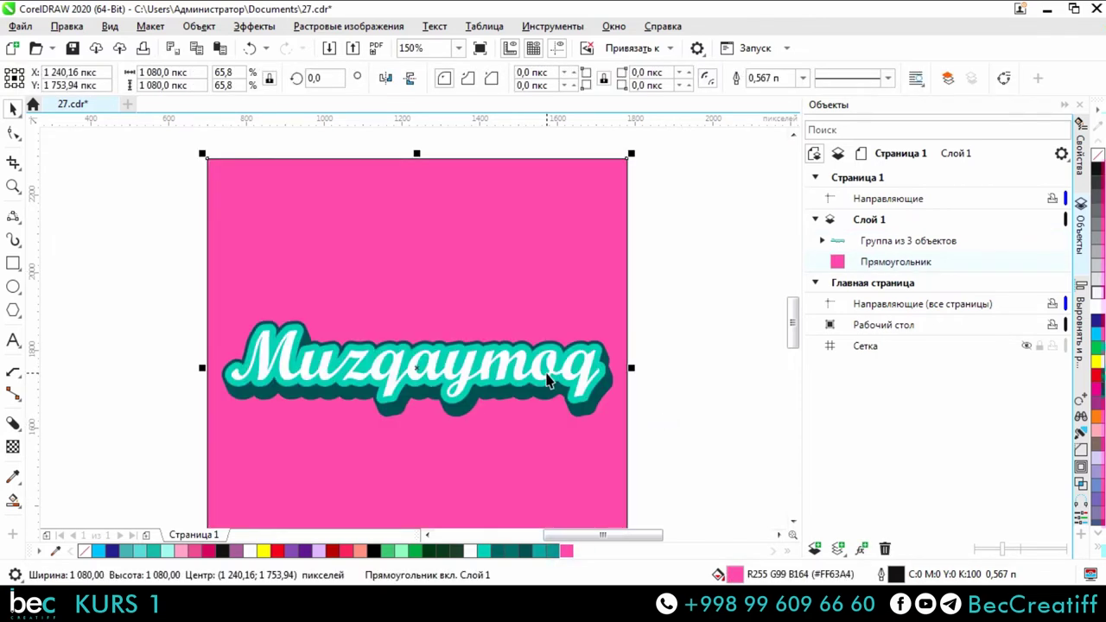
Step: Remove the pink square's outline and save the document
left_click(701, 388)
left_click(573, 239)
left_click(98, 432)
scroll(299, 280, "down", 2)
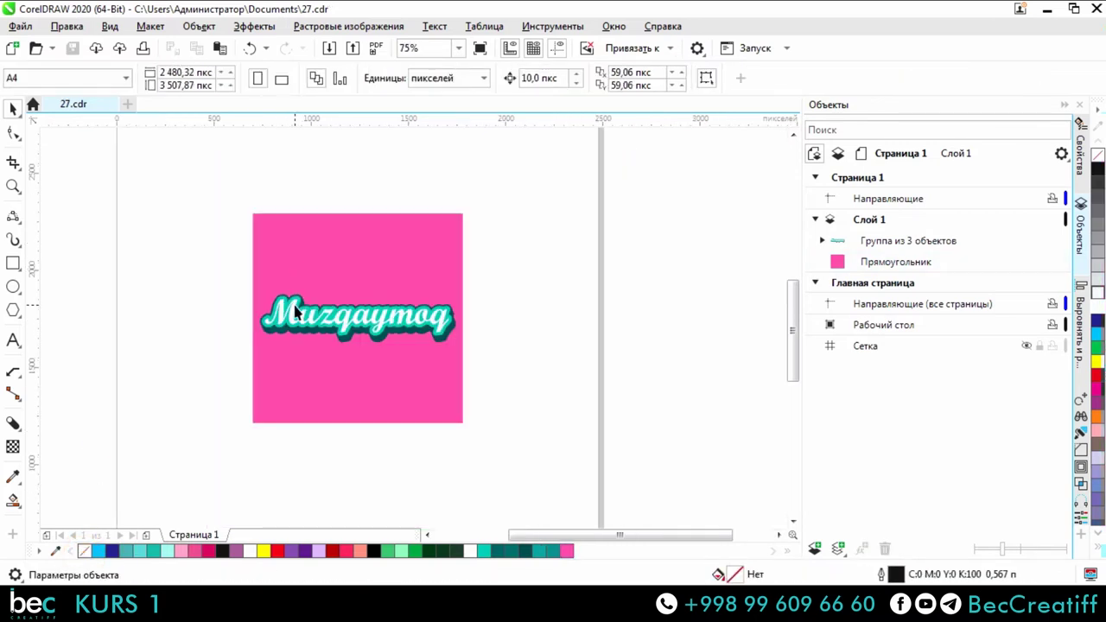
Step: Ungroup the lettering into its separate shapes and select the dark teal shadow shape
scroll(295, 319, "up", 2)
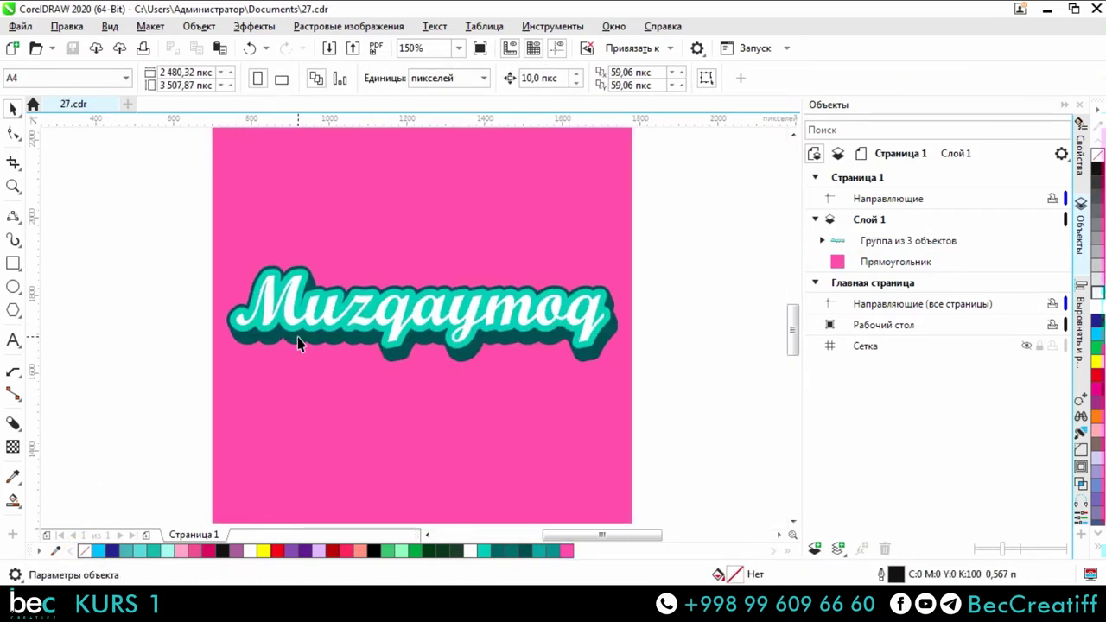
left_click(297, 343)
mouse_move(297, 343)
left_mouse_down()
mouse_move(340, 351)
mouse_move(298, 344)
left_mouse_up()
key("ctrl+z")
left_click_drag(366, 390, 285, 391)
key("ctrl+u")
left_click(582, 435)
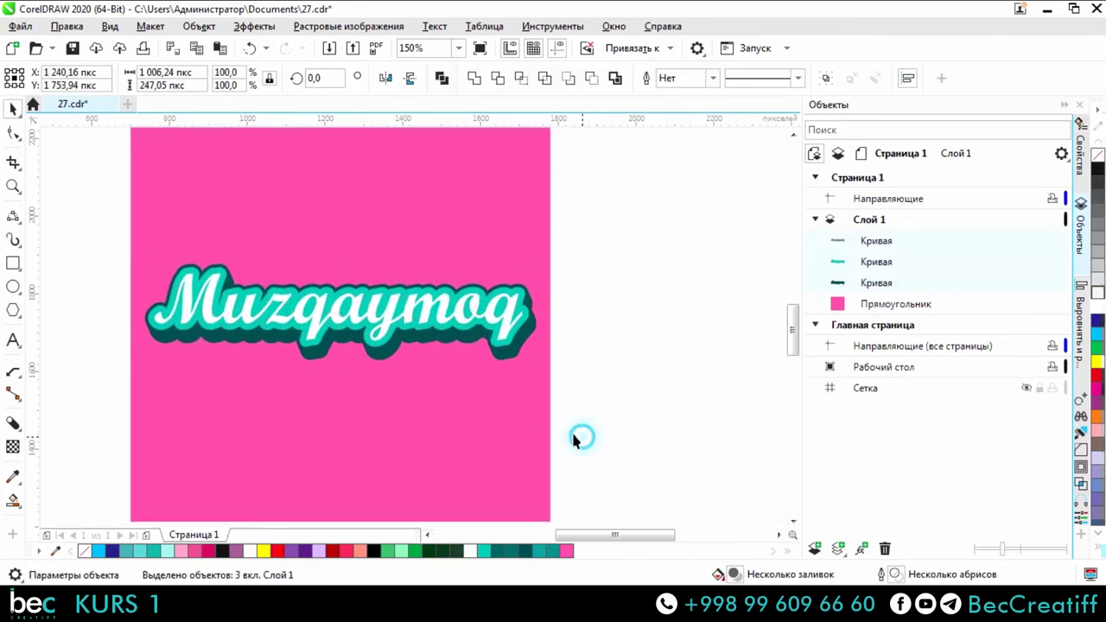
left_click(504, 355)
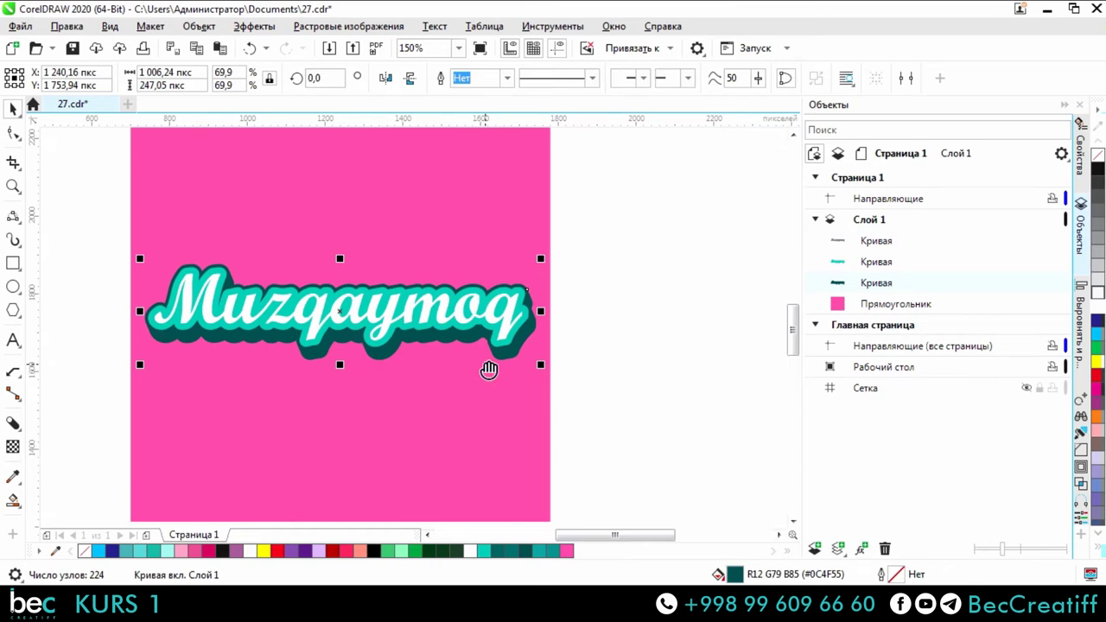
Step: Add a long black block shadow to the dark teal shape, running diagonally down and to the right beyond the pink square
left_click_drag(489, 370, 504, 330)
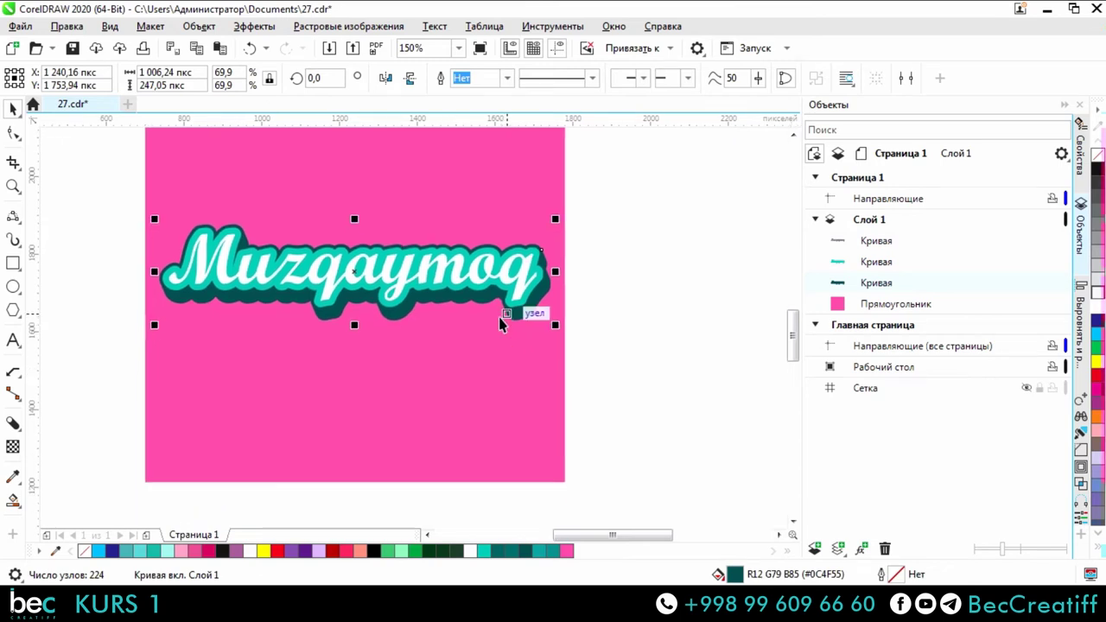
left_click(12, 426)
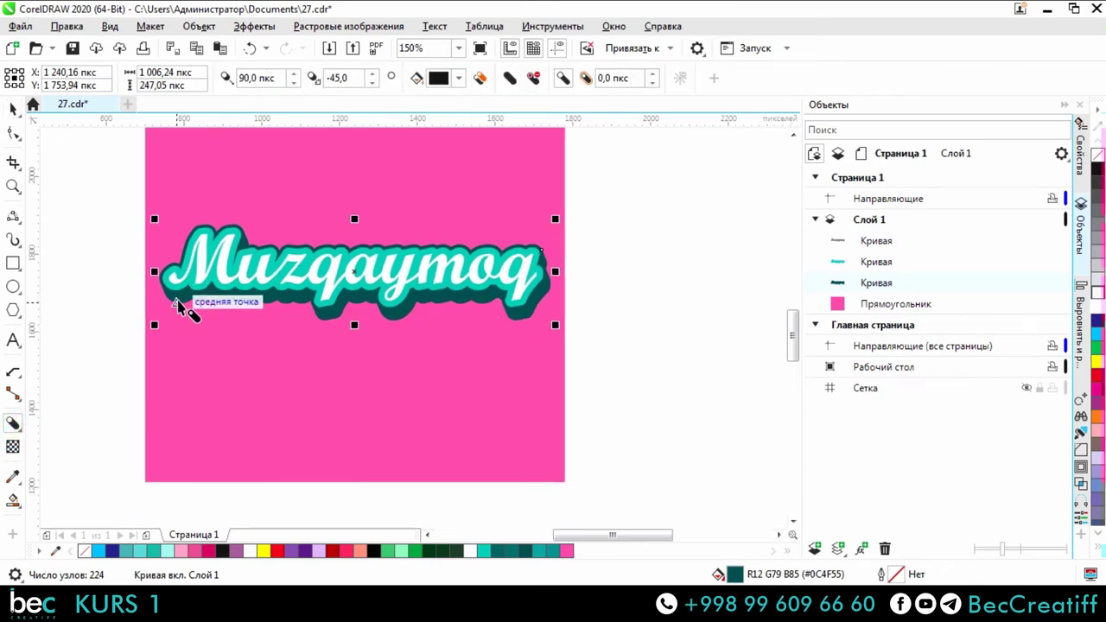
left_click_drag(177, 307, 714, 475)
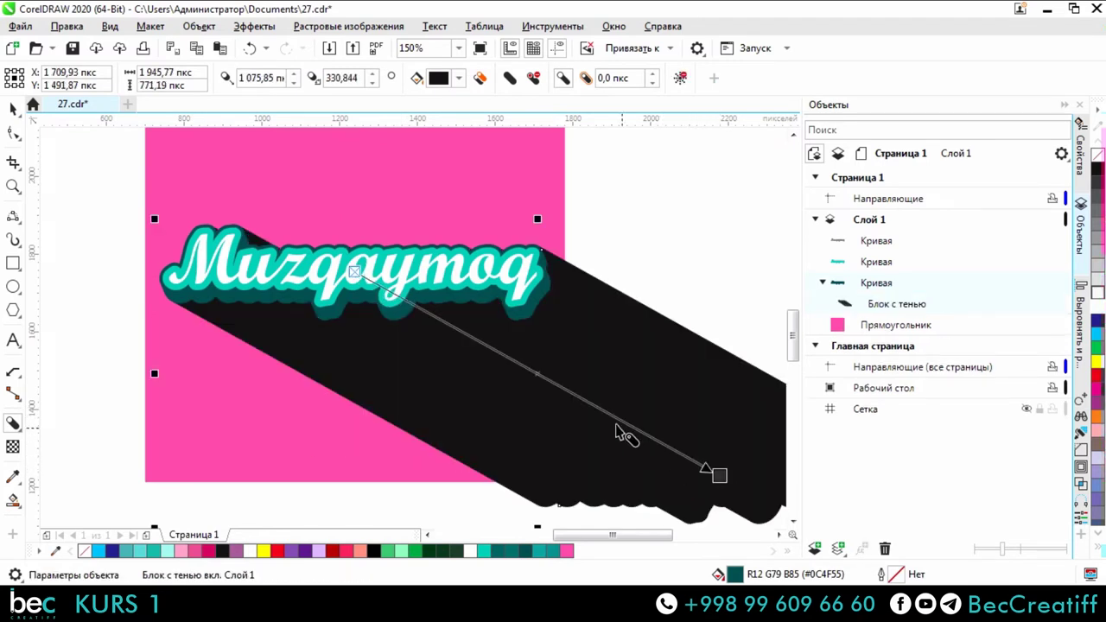
scroll(519, 324, "down", 2)
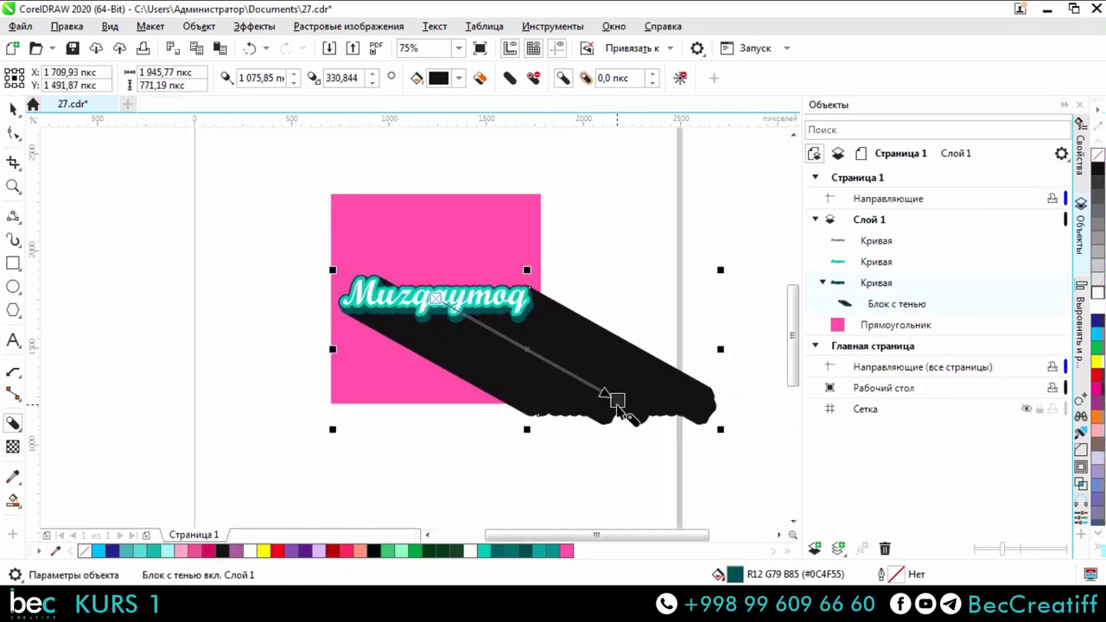
left_click_drag(617, 400, 577, 437)
Step: Break the long block shadow apart from the dark teal shape and select only the black shape
key("space")
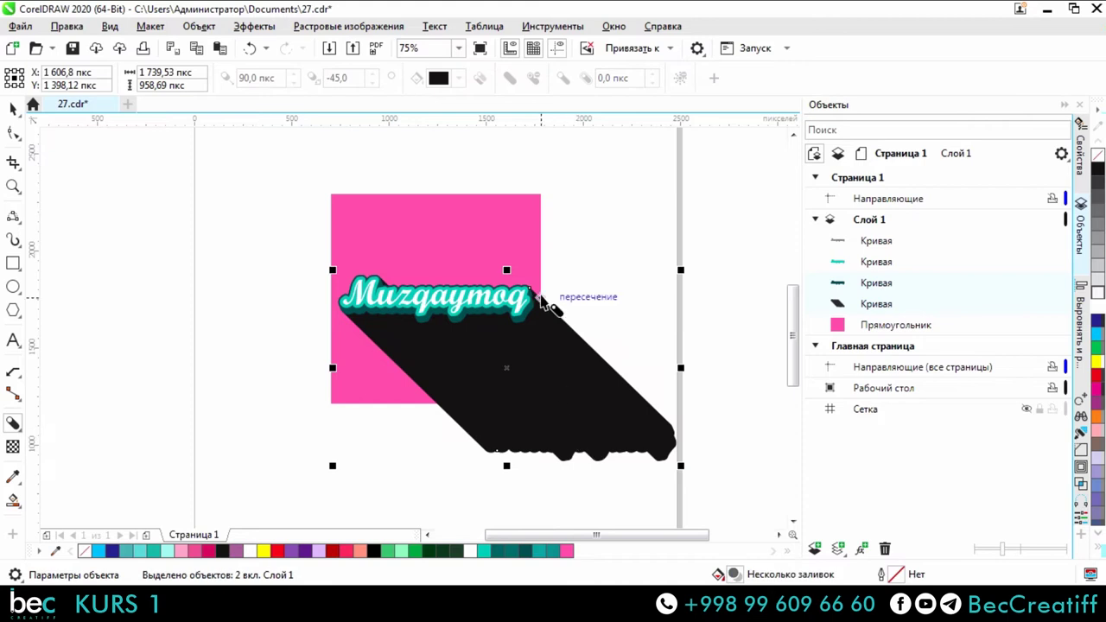
left_click(571, 275)
left_click(551, 327)
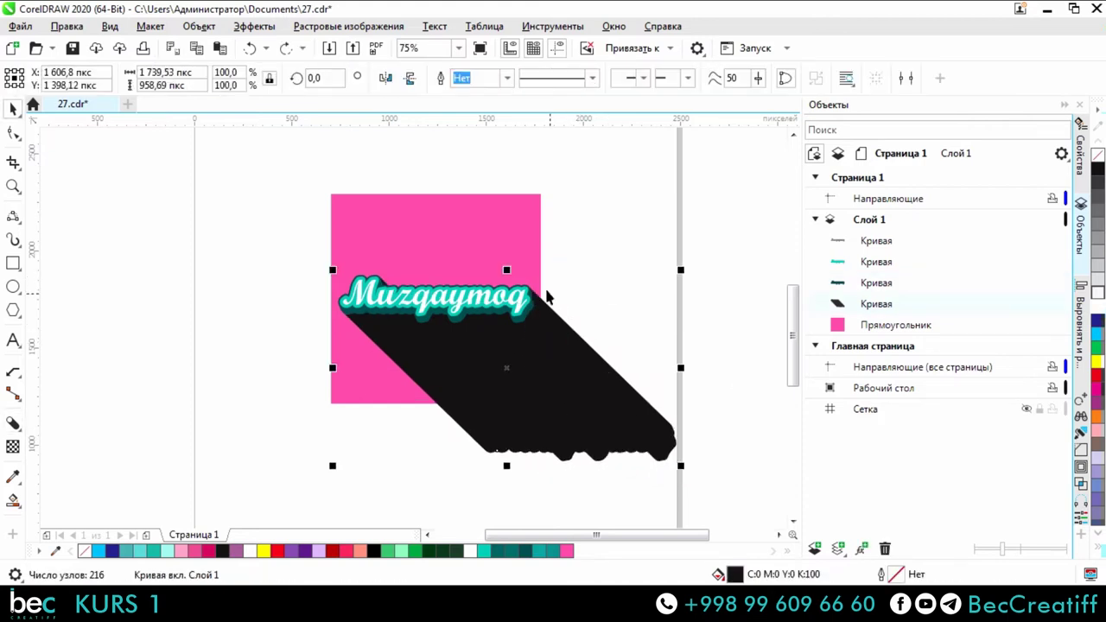
Step: Intersect the long black shadow with the pink square and delete the original black shape
left_click(518, 234)
left_click(605, 388, "shift")
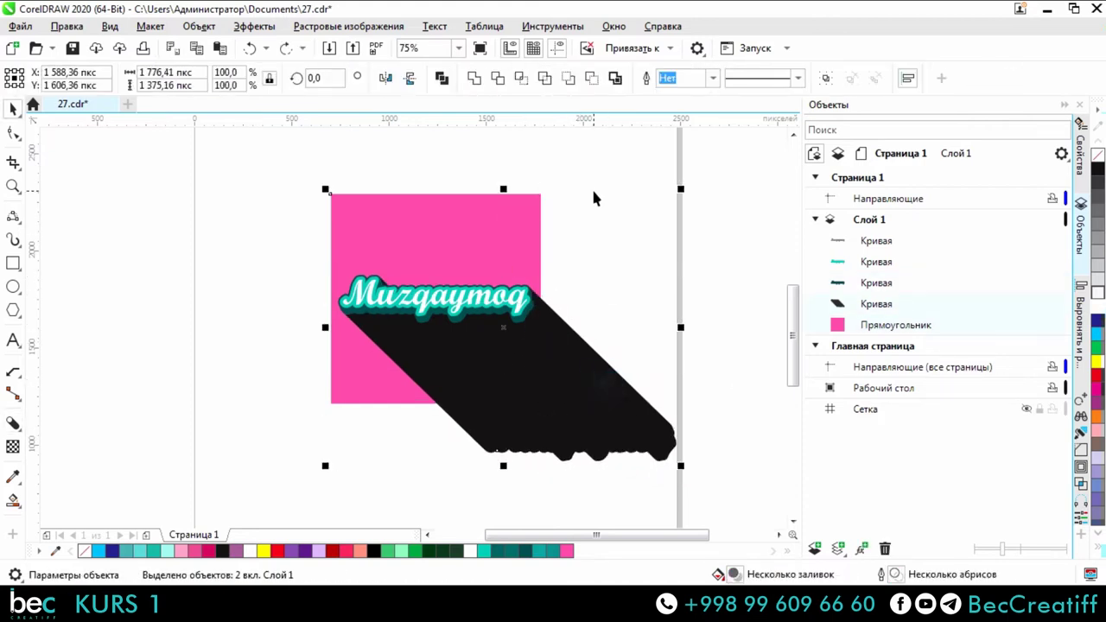
left_click(545, 79)
left_click(548, 165)
left_click(573, 363)
key("Delete")
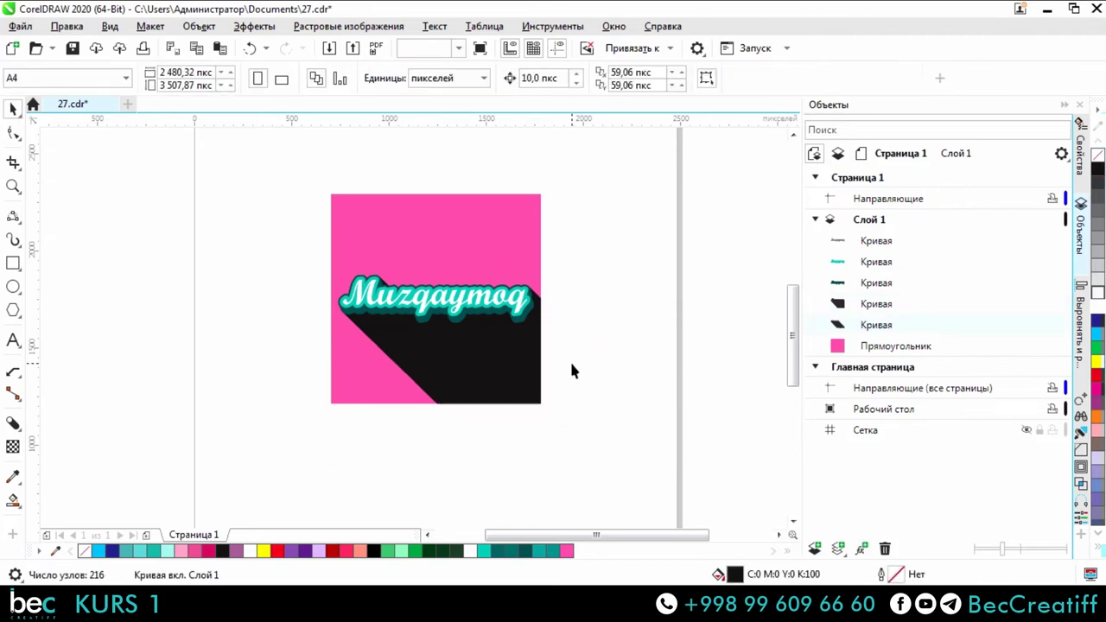
Step: Sample the square's pink with the Color Eyedropper, fill the trimmed long shadow with it, and reselect the shadow
left_click(507, 358)
scroll(514, 356, "up", 2)
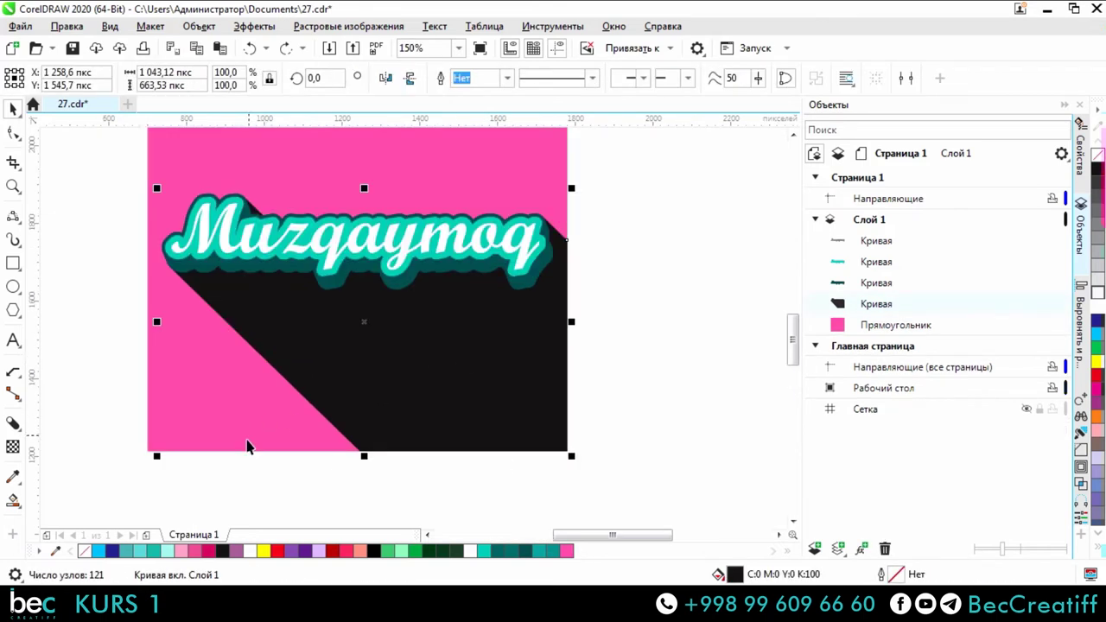
left_click_drag(247, 446, 302, 452)
left_click(118, 465)
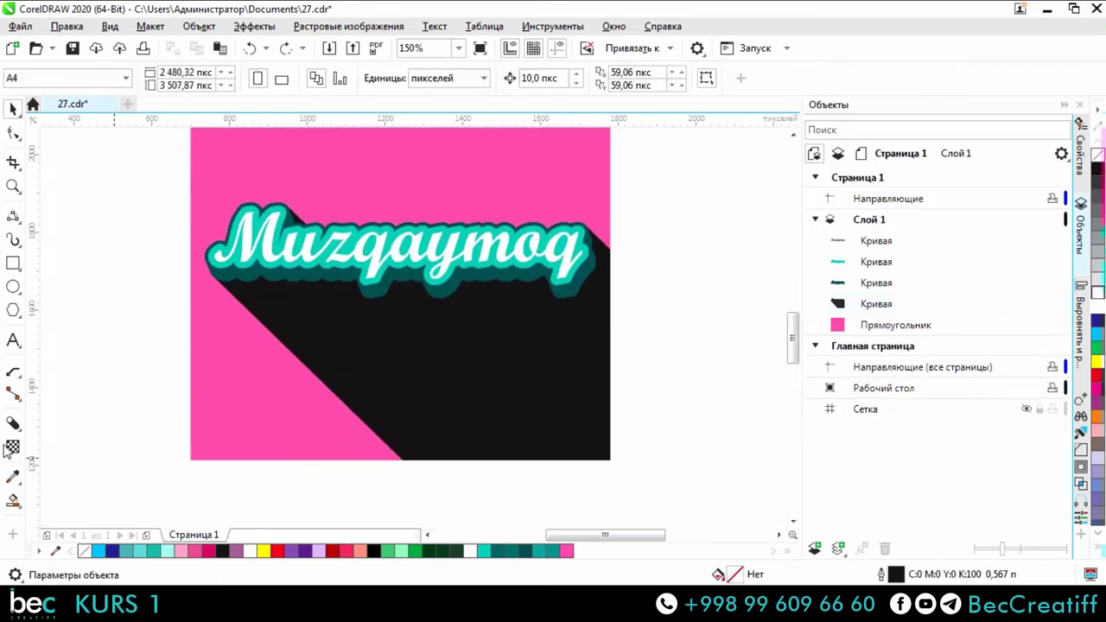
left_click(13, 477)
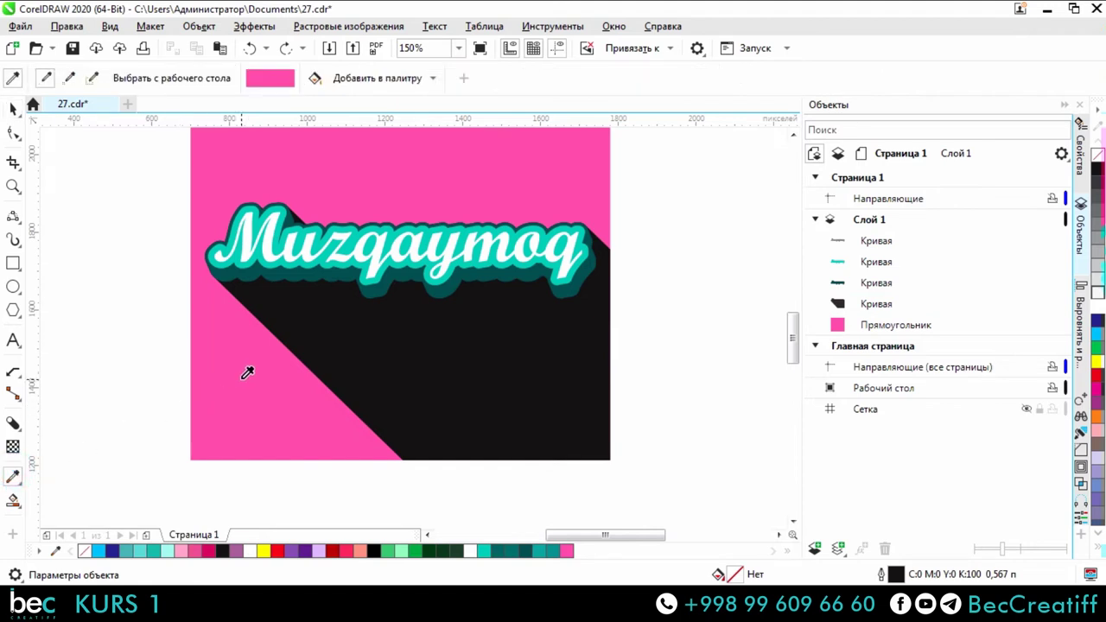
left_click(242, 374)
left_click(545, 361)
key("space")
scroll(547, 368, "down", 2)
left_click(548, 367)
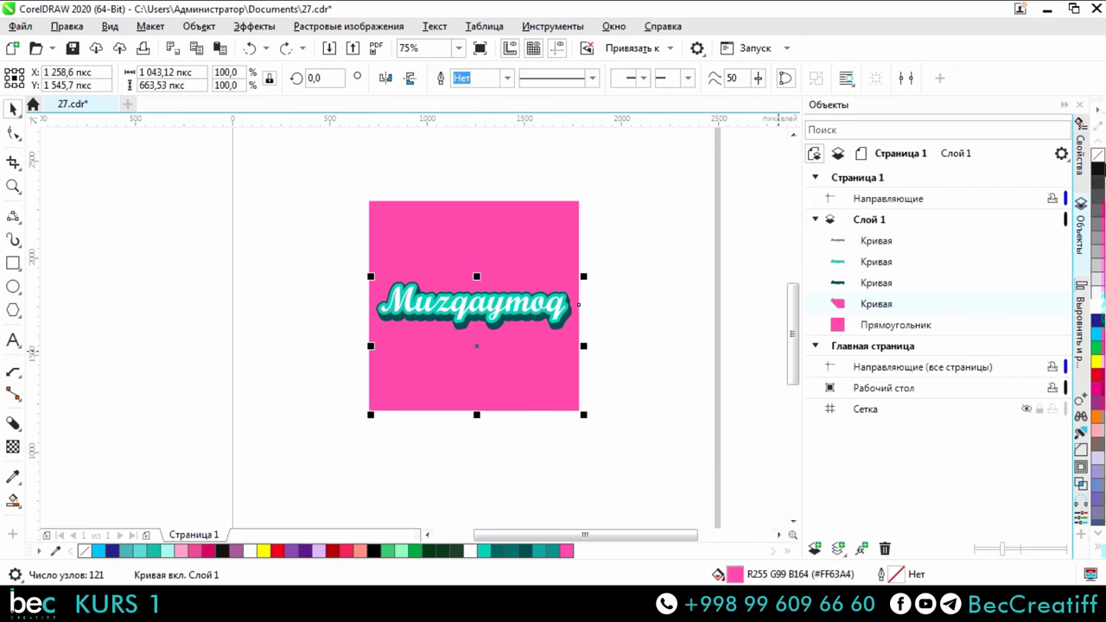
Step: Change the long shadow's fill to a very dark pink, #4F0F2A
left_click(1081, 145)
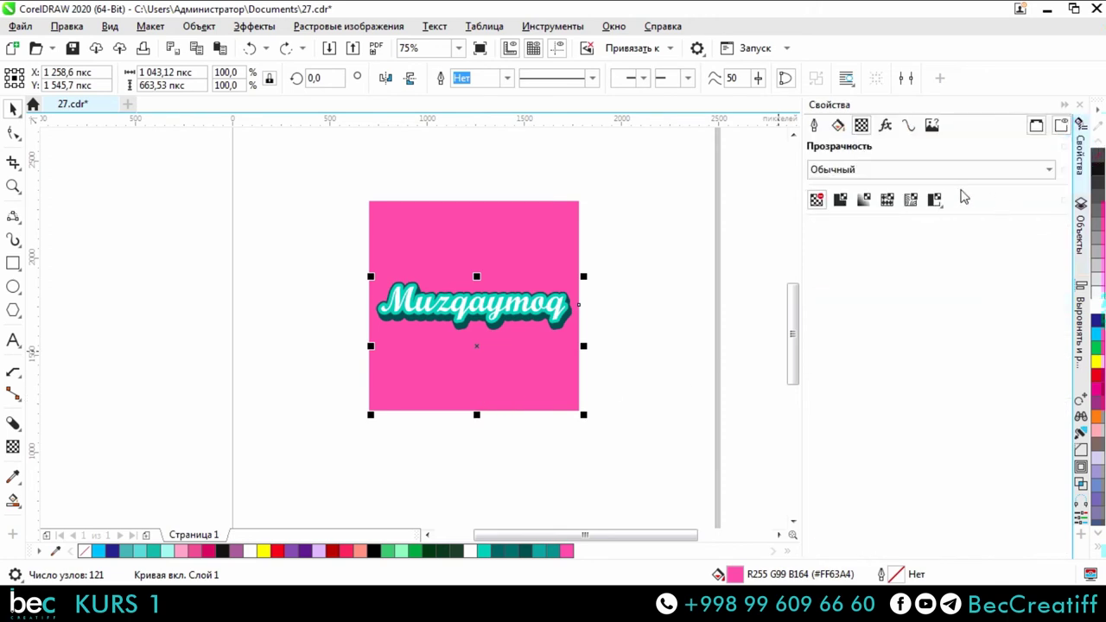
left_click(838, 125)
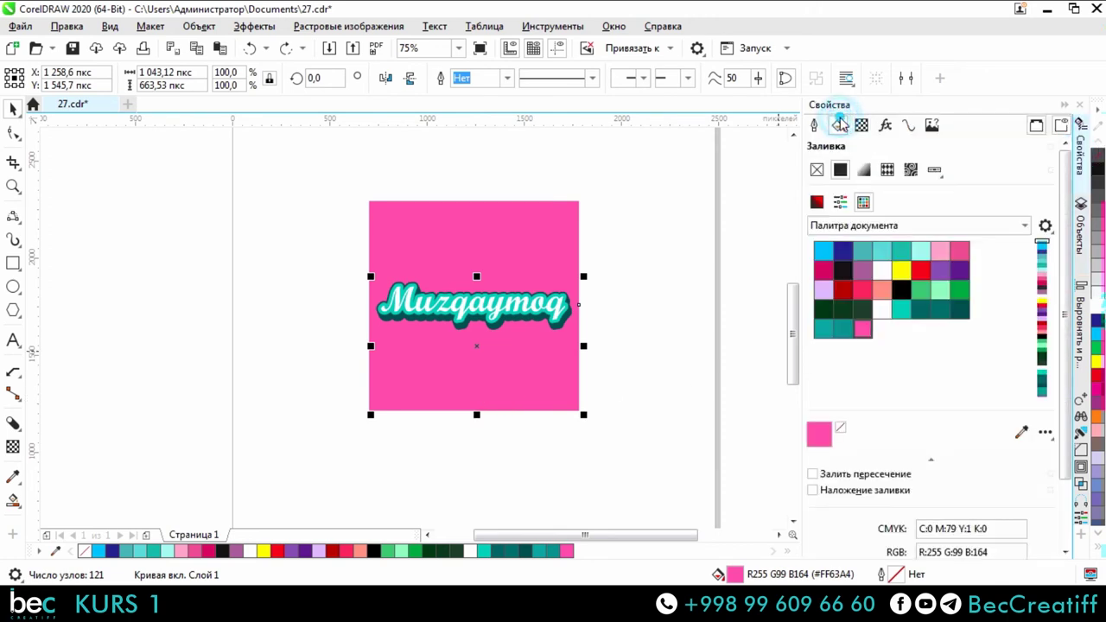
left_click(817, 202)
mouse_move(879, 247)
left_mouse_down()
mouse_move(882, 314)
mouse_move(898, 323)
left_mouse_up()
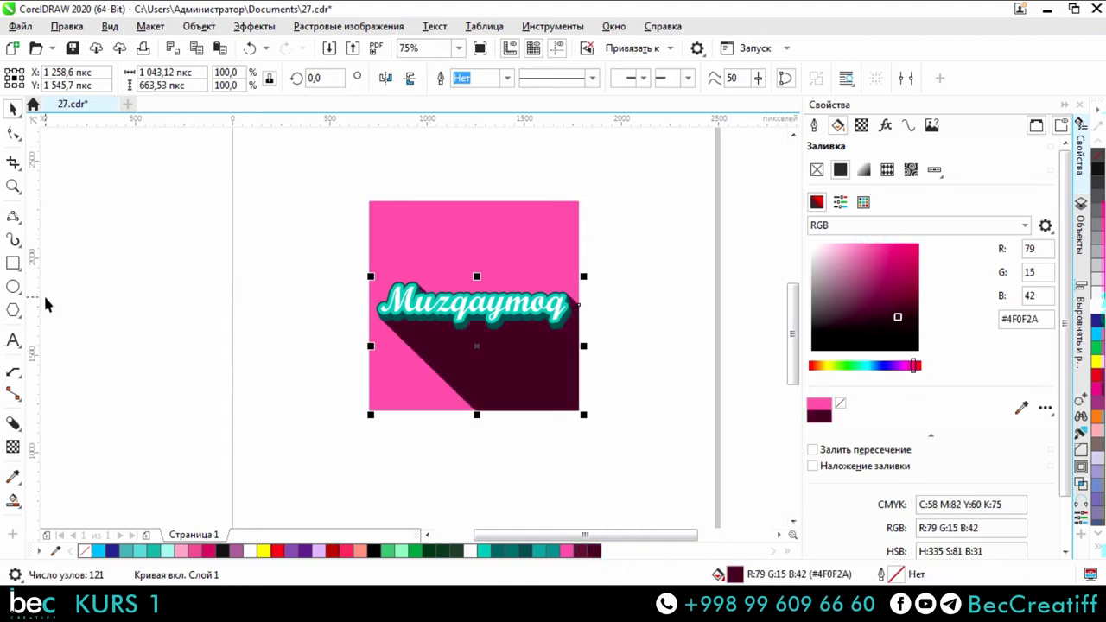
Step: Apply a linear transparency to the long shadow, fading diagonally from below the lettering toward the square's lower right
left_click(113, 284)
left_click(538, 365)
scroll(539, 363, "up", 2)
left_click_drag(539, 363, 454, 381)
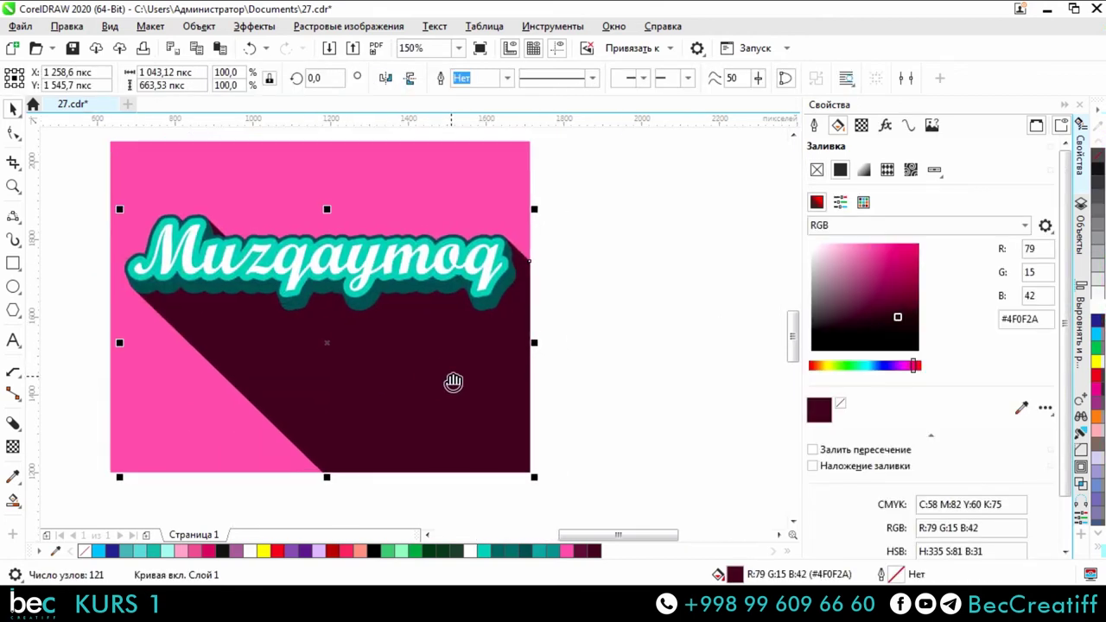
left_click(15, 449)
left_click_drag(229, 316, 346, 435)
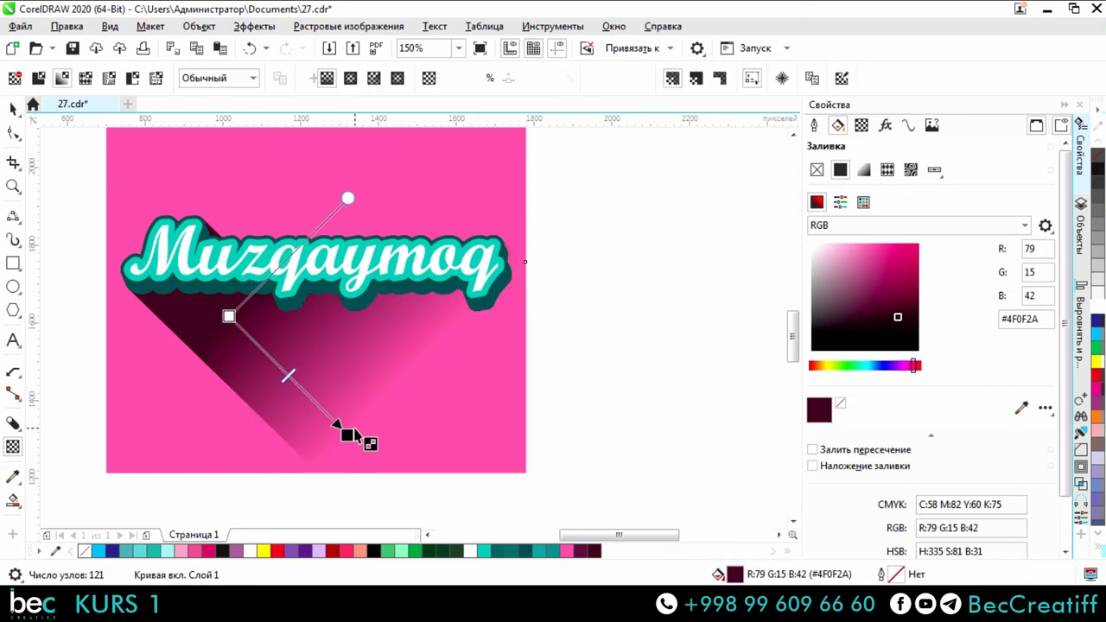
left_click(369, 444)
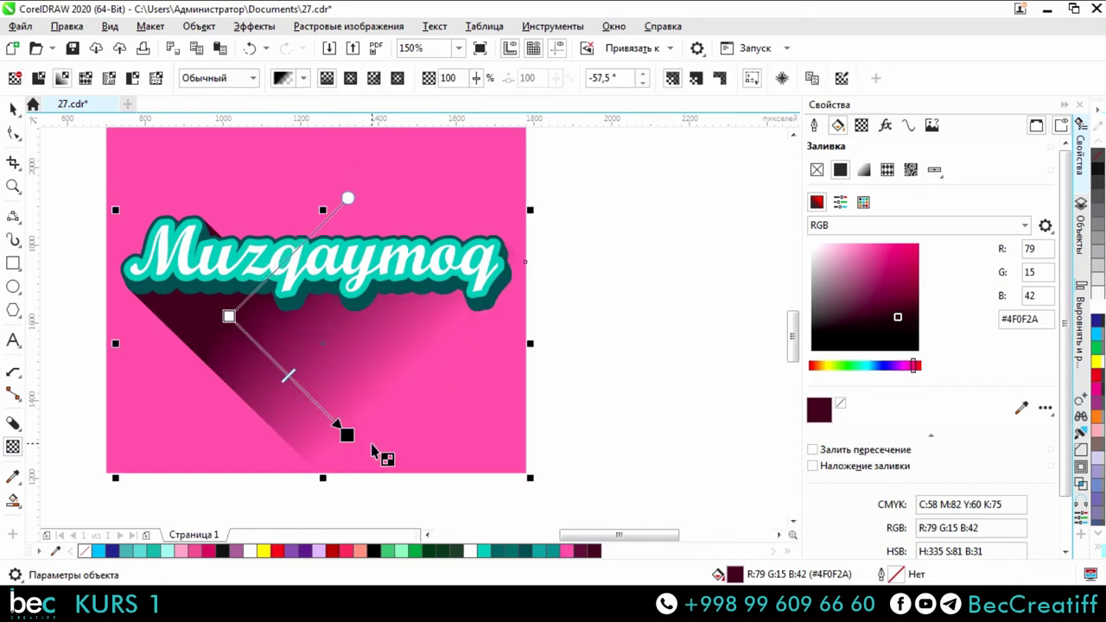
Step: Skew the shadow's transparency so it fades straight downward, and move its starting point up onto the letter M
left_click_drag(348, 199, 479, 317)
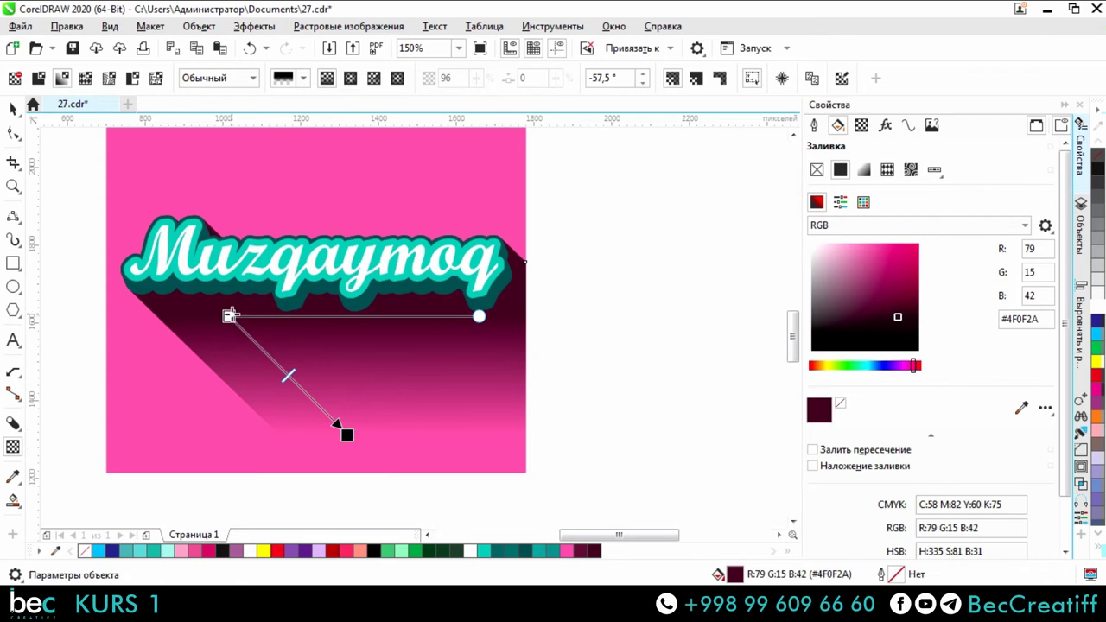
left_click_drag(229, 317, 171, 260)
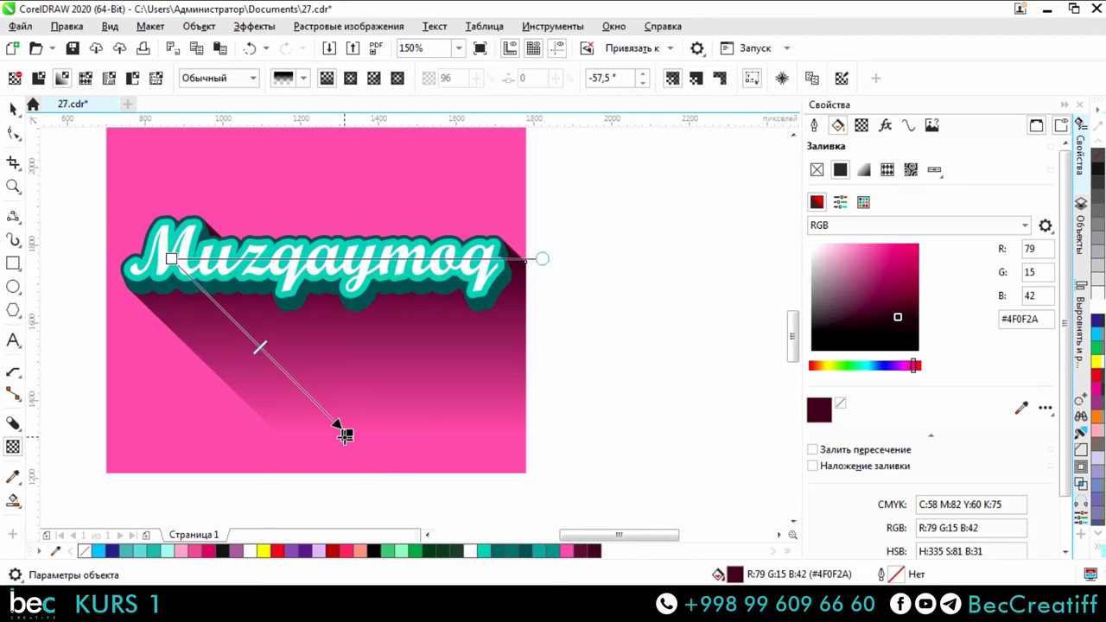
key("space")
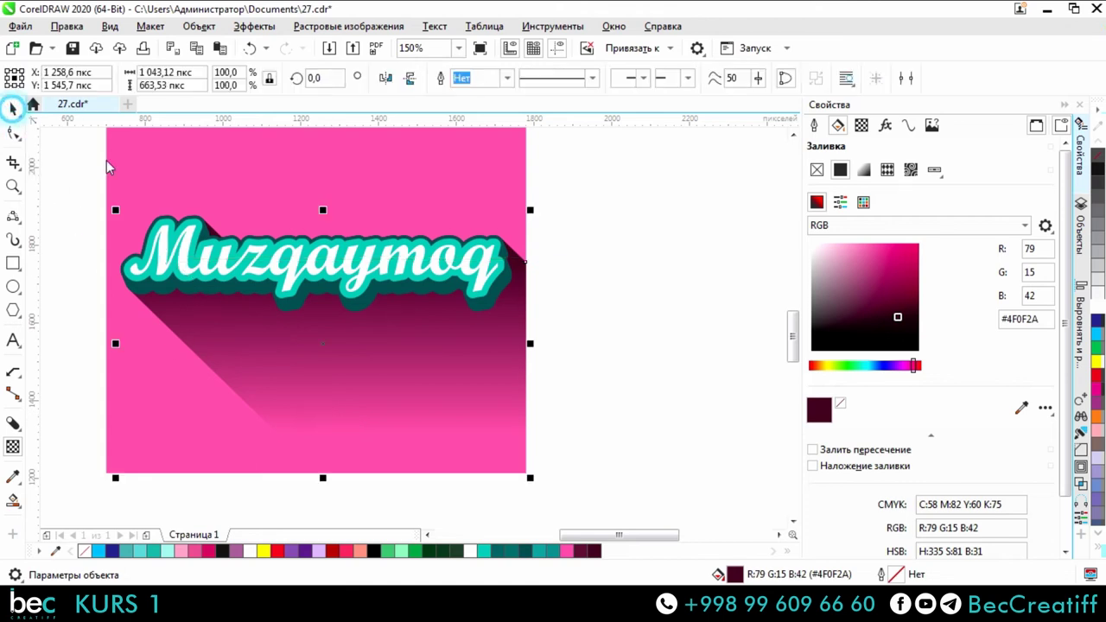
scroll(406, 345, "down", 2)
left_click(564, 356)
scroll(412, 350, "up", 3)
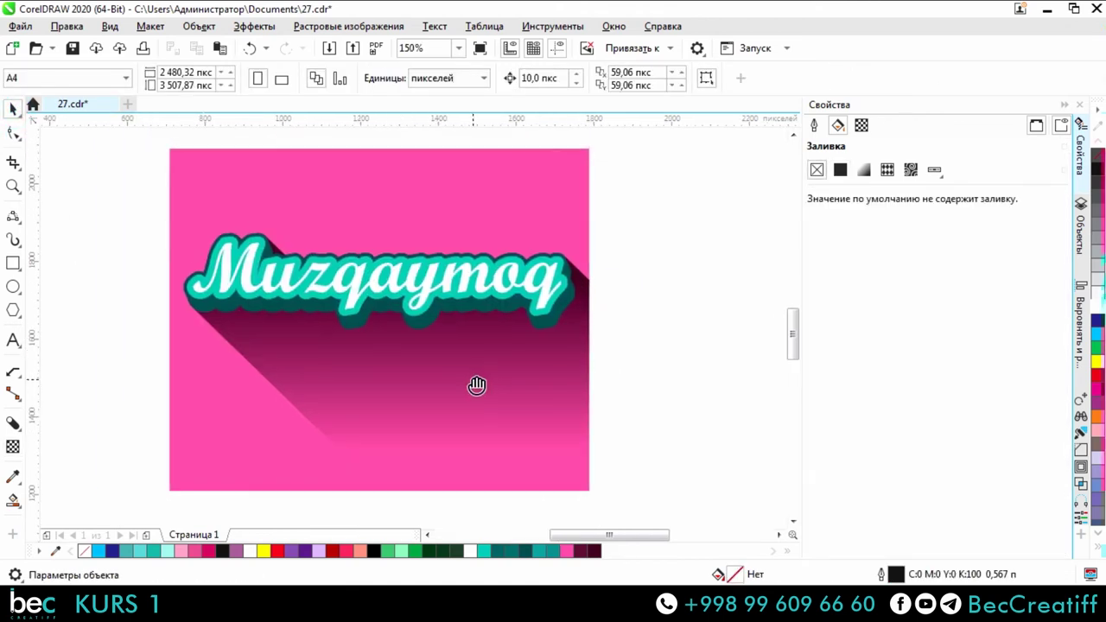
Step: Lighten the long shadow's fill to a dark pink, #75143C
left_click(279, 356)
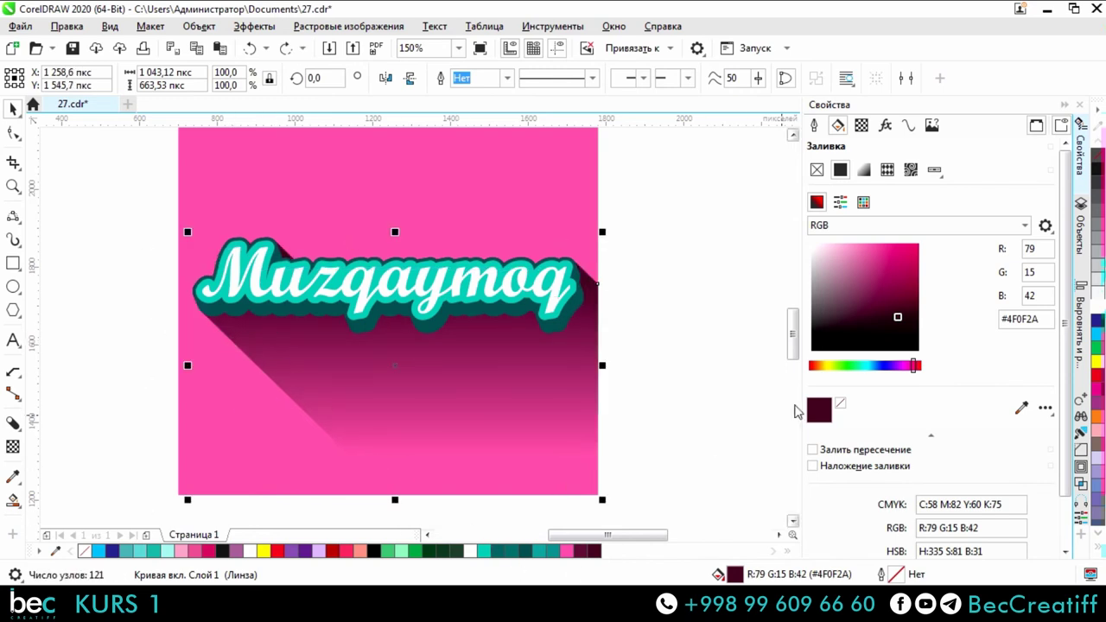
mouse_move(899, 319)
left_mouse_down()
mouse_move(874, 310)
mouse_move(901, 303)
left_mouse_up()
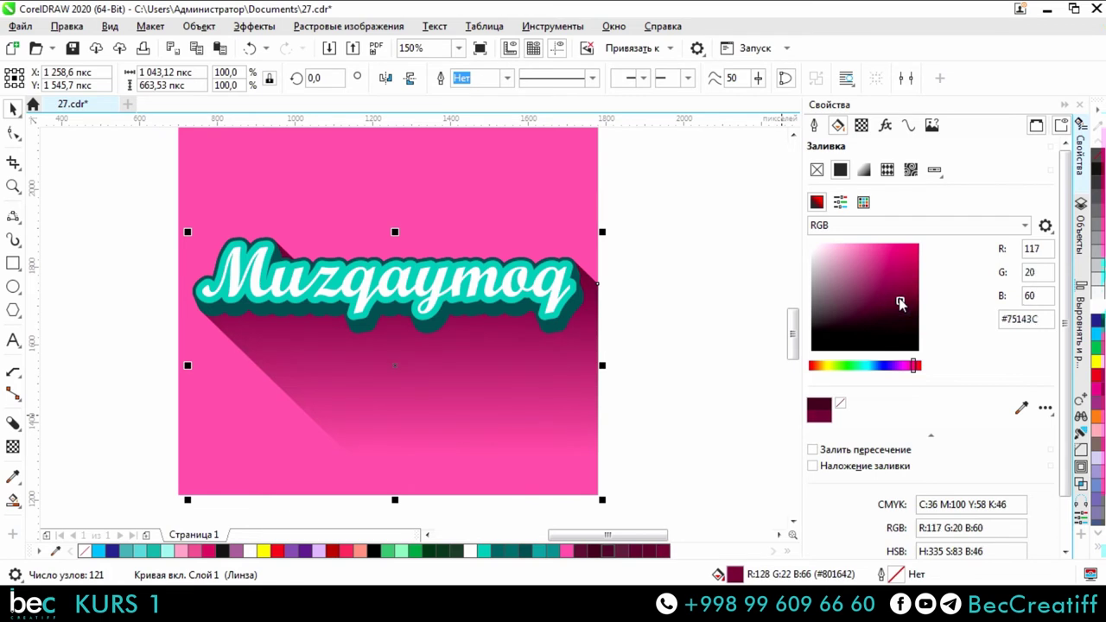
left_click(640, 346)
Step: Set the long shadow's transparency merge mode to Multiply (Умножить) and compare the artwork with and without it
left_click(325, 360)
left_click_drag(341, 363, 204, 388)
left_click(13, 447)
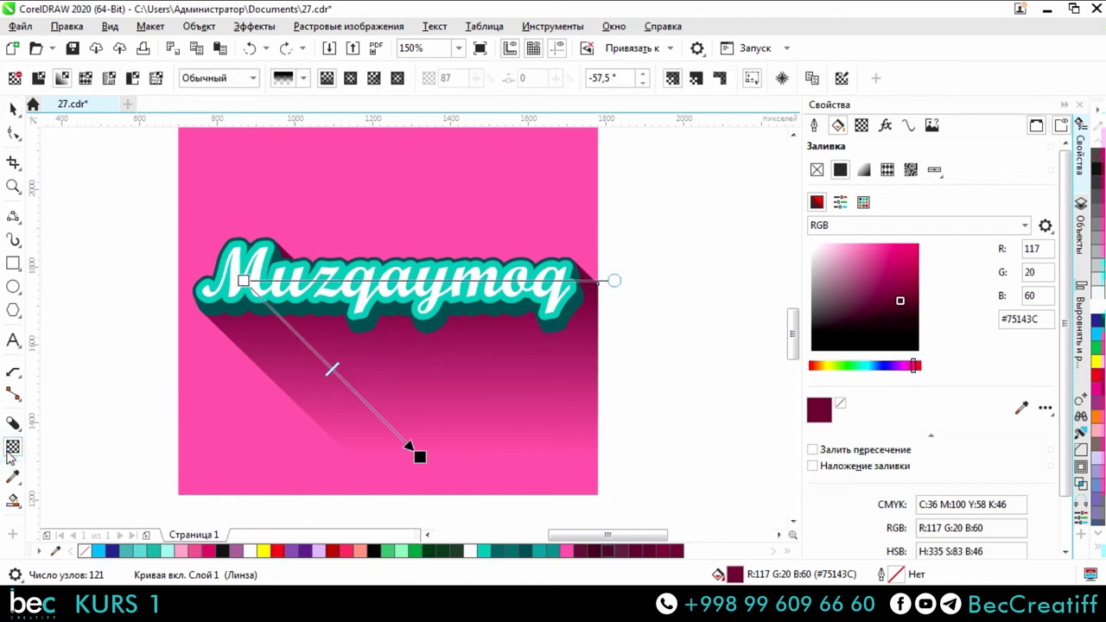
left_click(251, 78)
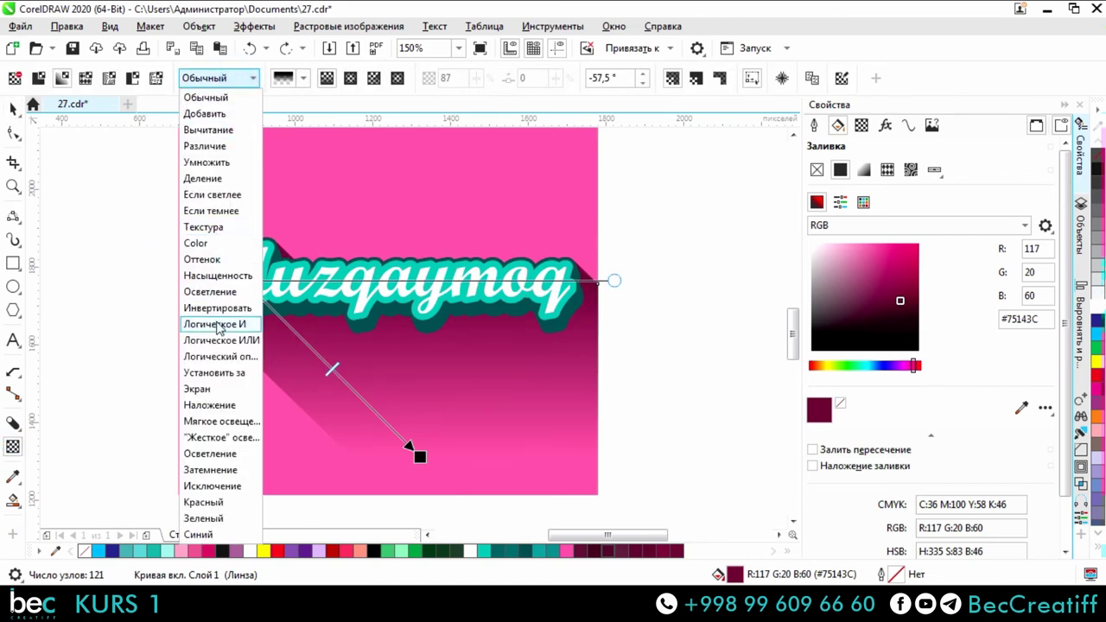
left_click(211, 163)
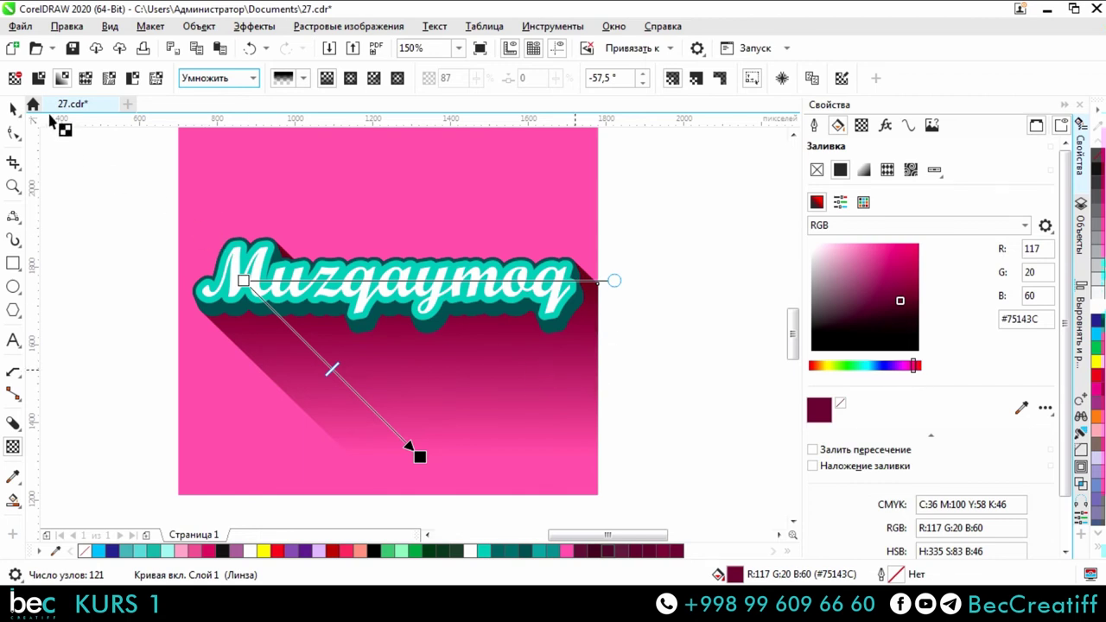
left_click(14, 109)
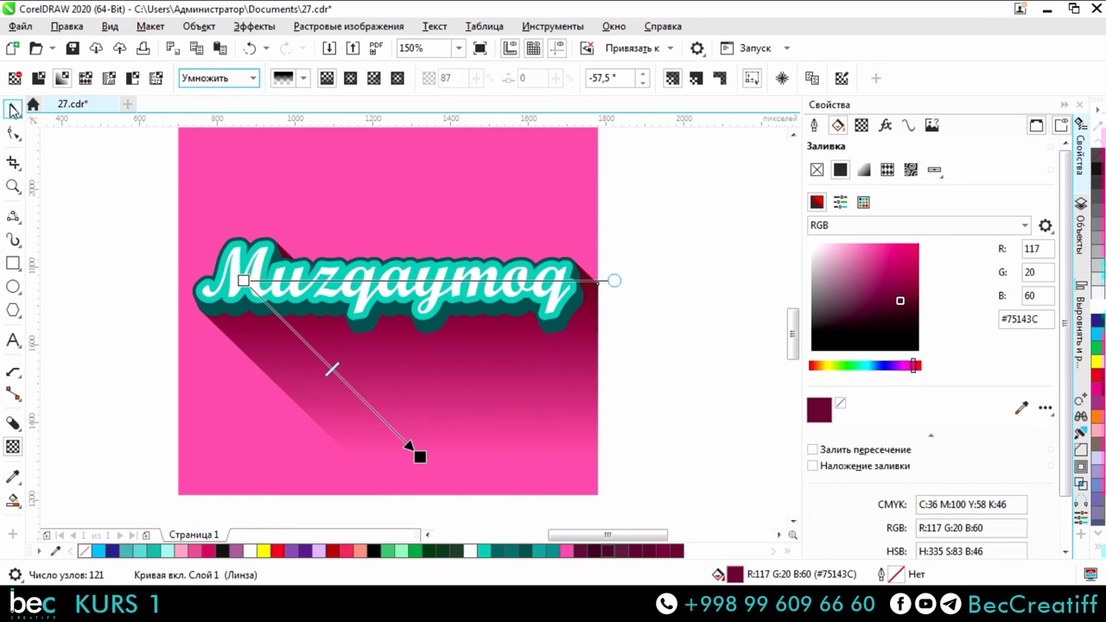
left_click(66, 165)
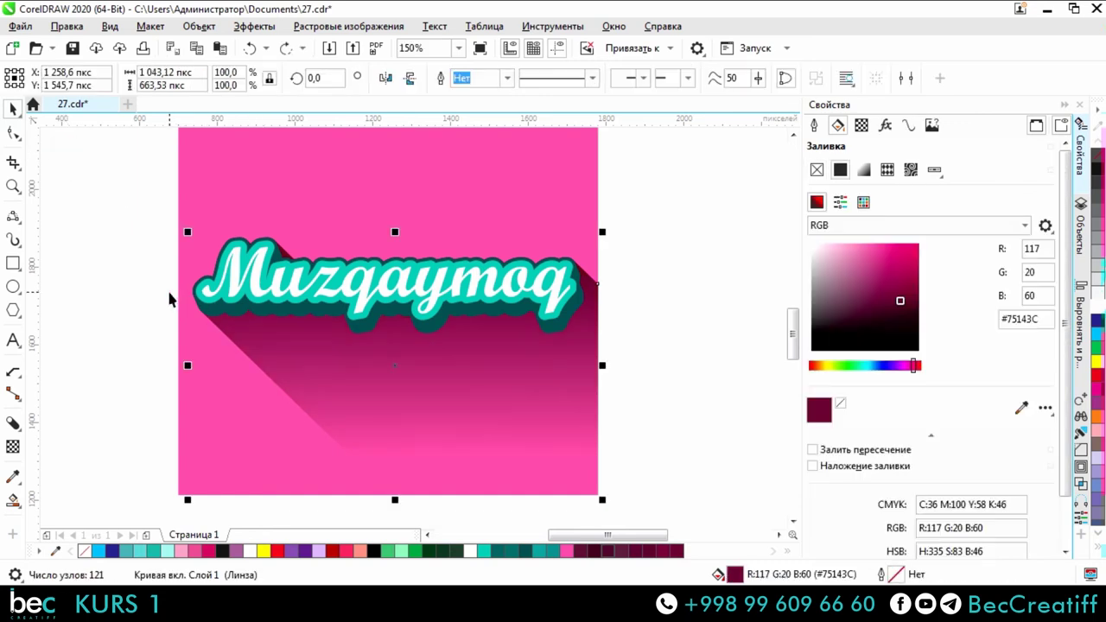
key("ctrl+shift+z")
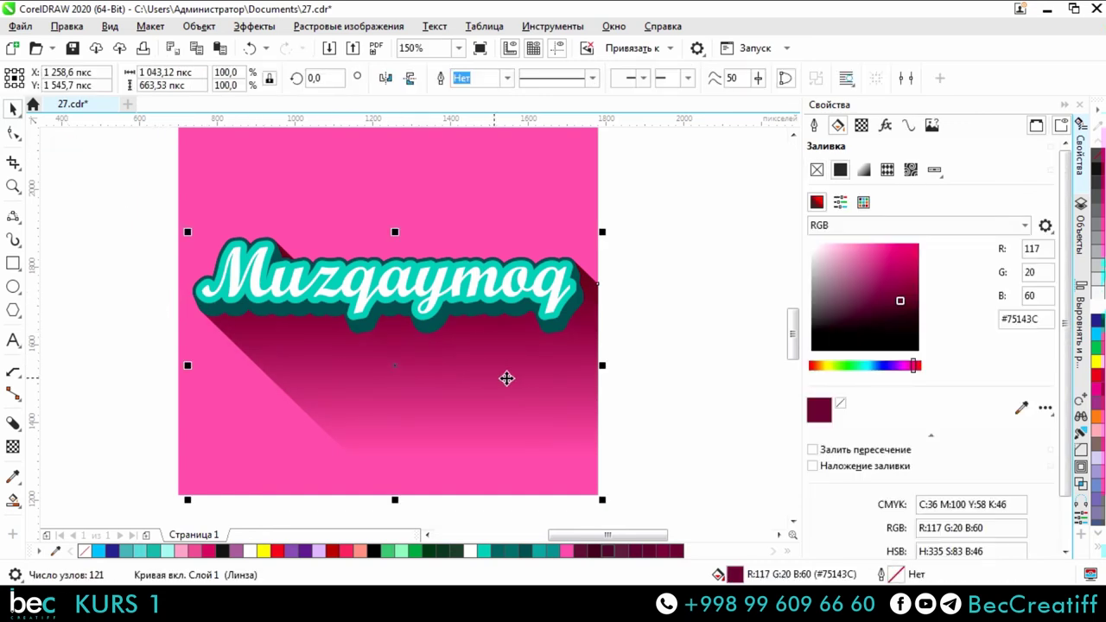
left_click(620, 378)
scroll(585, 378, "down", 2)
scroll(585, 378, "up", 2)
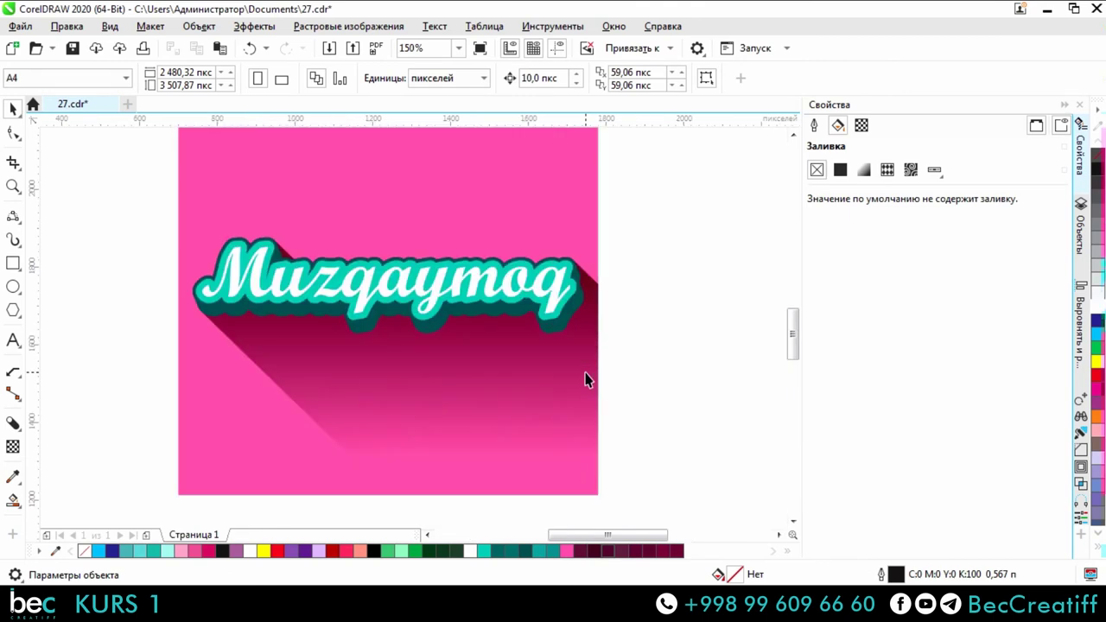
Step: Select the lettering's dark teal block shadow and change its fill to a darker teal
scroll(602, 416, "down", 2)
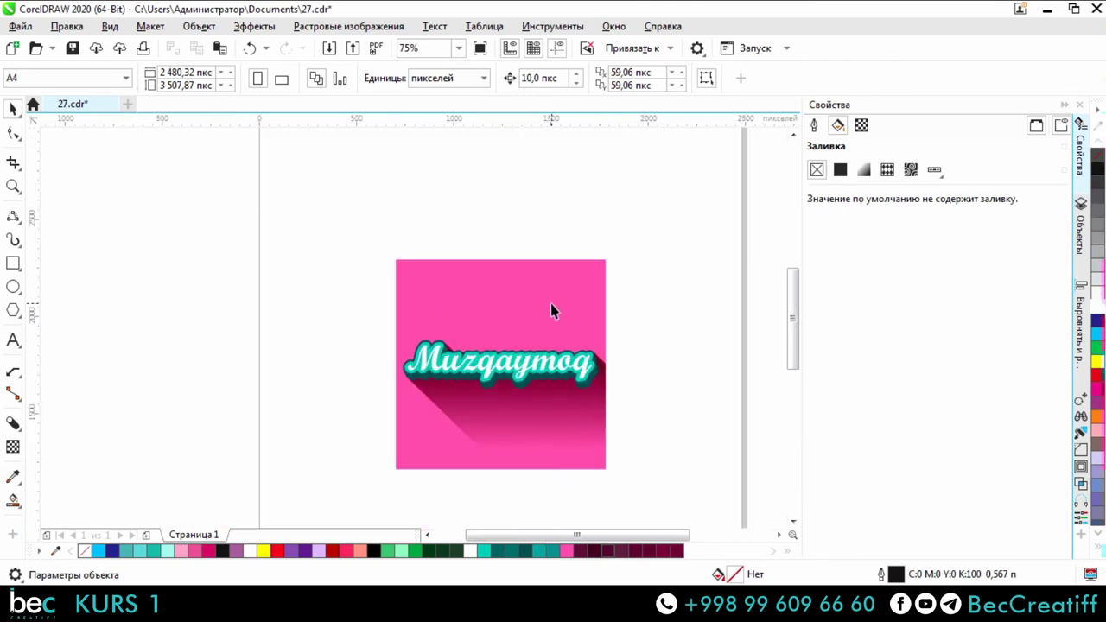
left_click(554, 342)
scroll(554, 341, "up", 2)
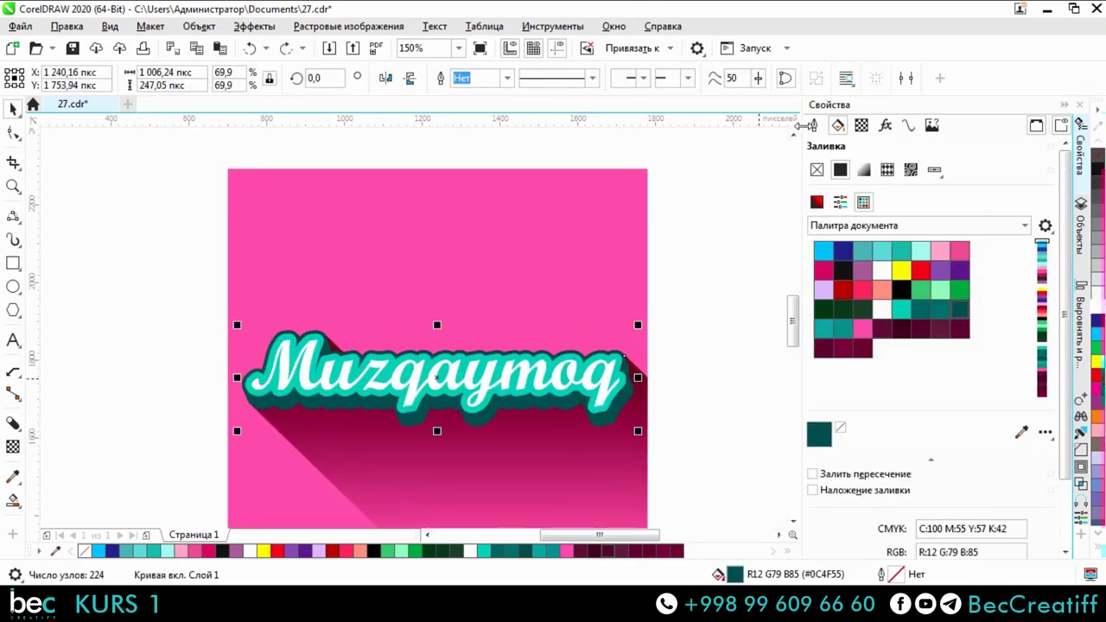
left_click(817, 201)
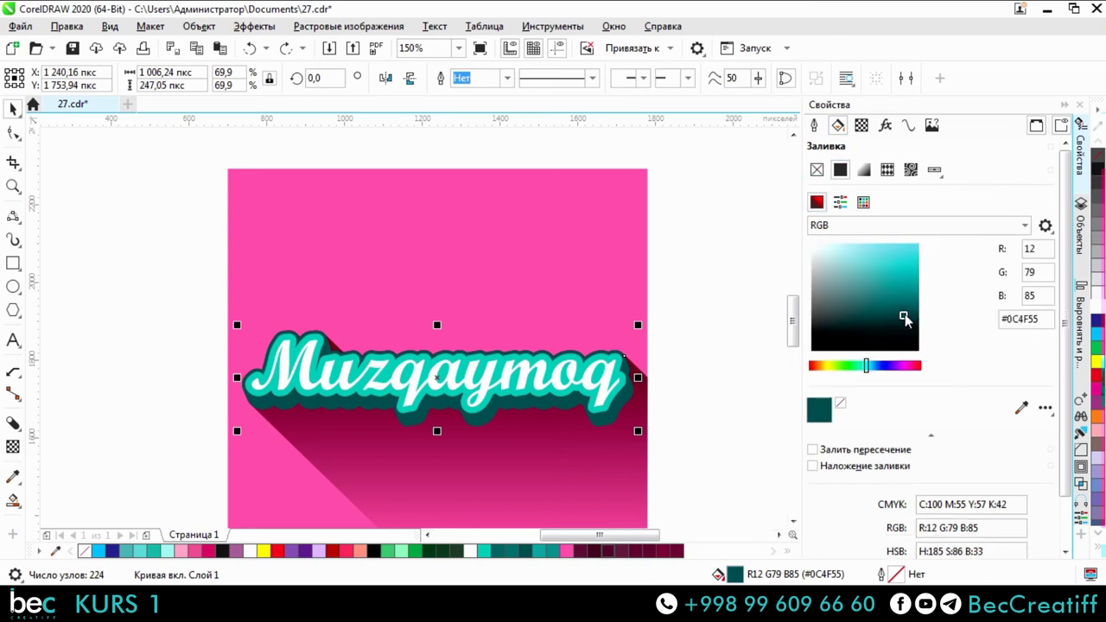
mouse_move(904, 318)
left_mouse_down()
mouse_move(893, 331)
mouse_move(895, 274)
mouse_move(878, 258)
mouse_move(879, 286)
left_mouse_up()
left_click(683, 424)
left_click(637, 410)
left_click(729, 354)
Step: Sample the pink background colour with the Color Eyedropper and apply it to the long shadow's fill
left_click(13, 476)
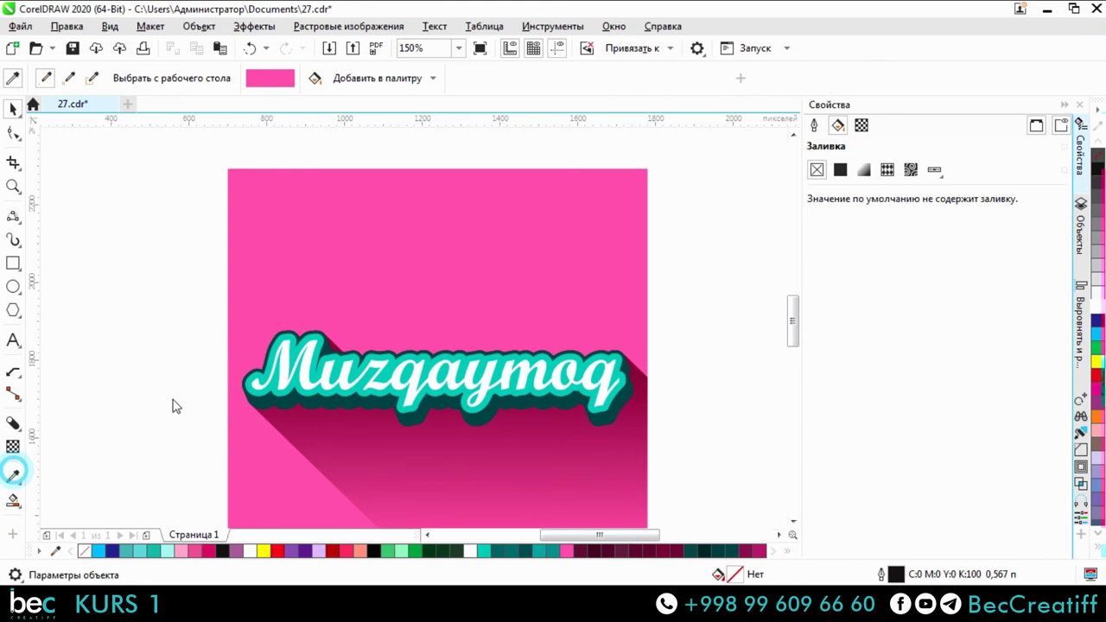
left_click(390, 402)
key("space")
Step: Select the long shadow and change its fill to a muted dusty pink, #B06D89, keeping the sampled hue
left_click(647, 403)
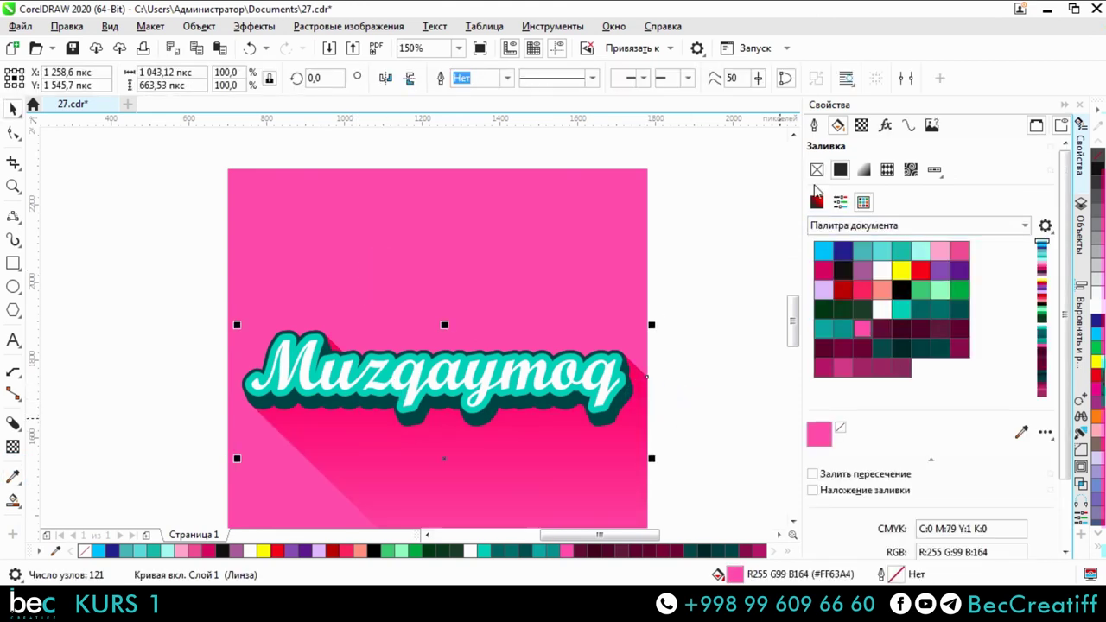
left_click(816, 201)
left_click(864, 298)
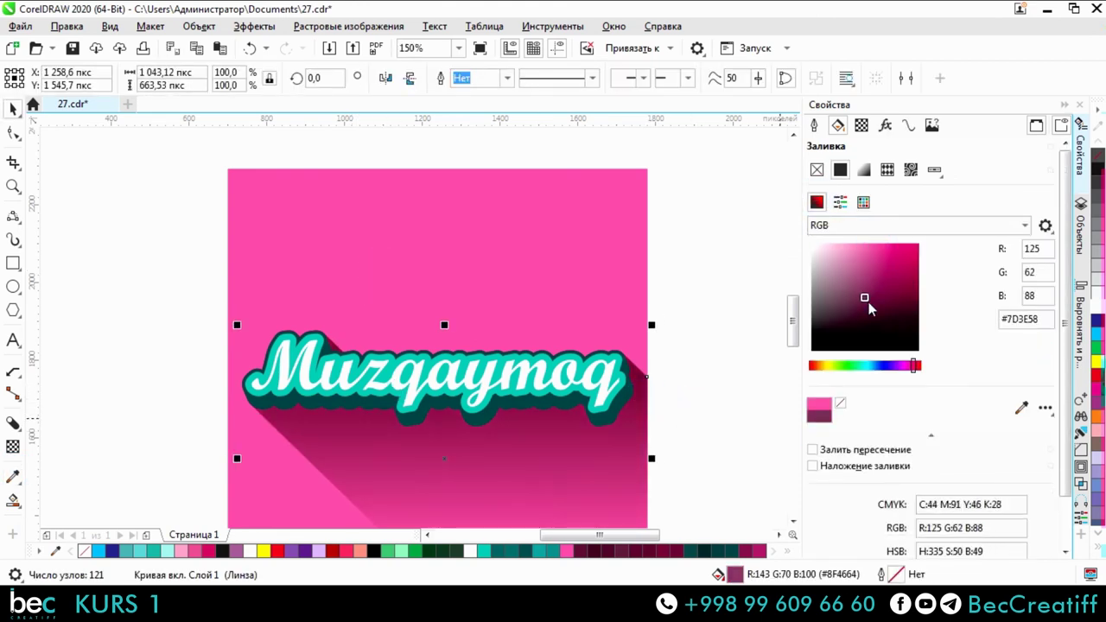
mouse_move(867, 300)
left_mouse_down()
mouse_move(834, 307)
mouse_move(837, 272)
mouse_move(854, 275)
left_mouse_up()
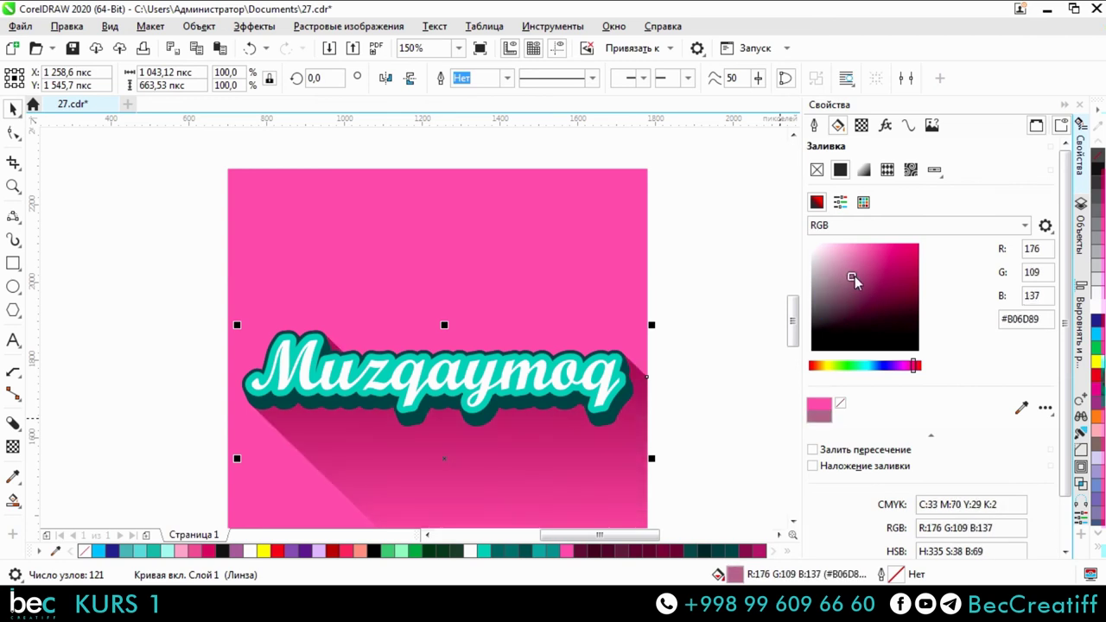
key("Escape")
Step: Examine the finished lettering and its shadows on the pink square at close range and from a distance
scroll(630, 313, "down", 2)
left_click_drag(557, 237, 511, 291)
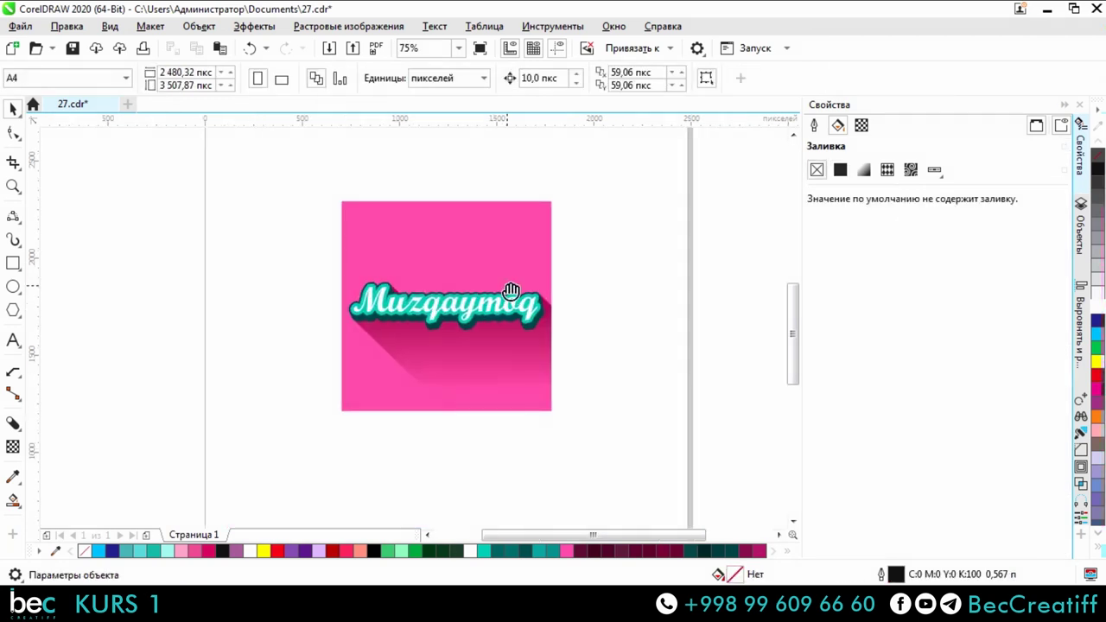
scroll(512, 291, "up", 2)
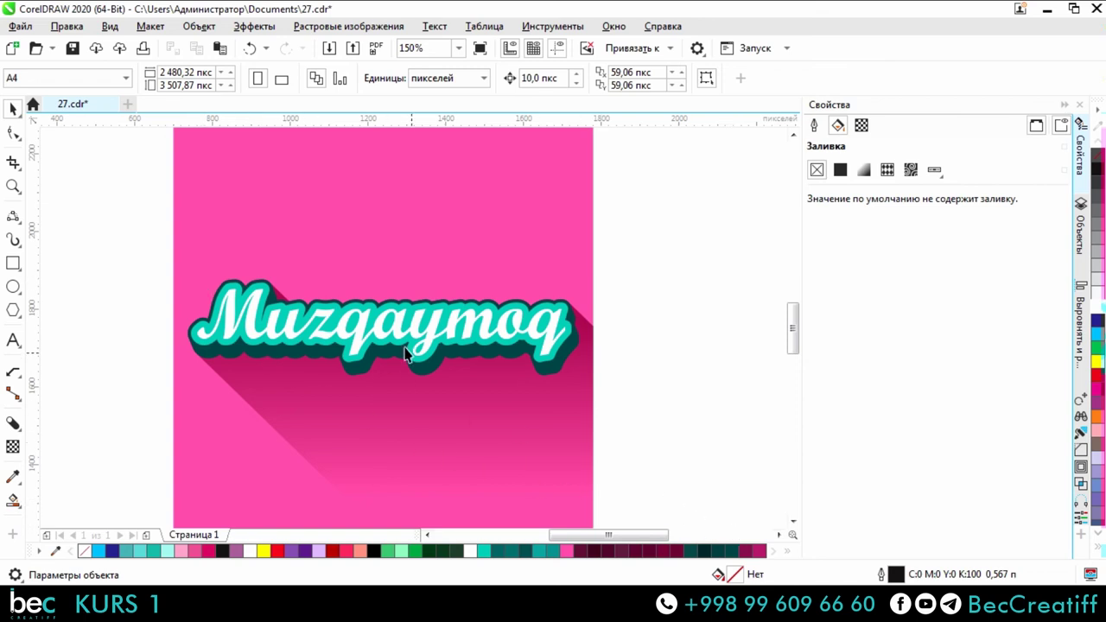
scroll(387, 317, "up", 2)
scroll(439, 319, "down", 4)
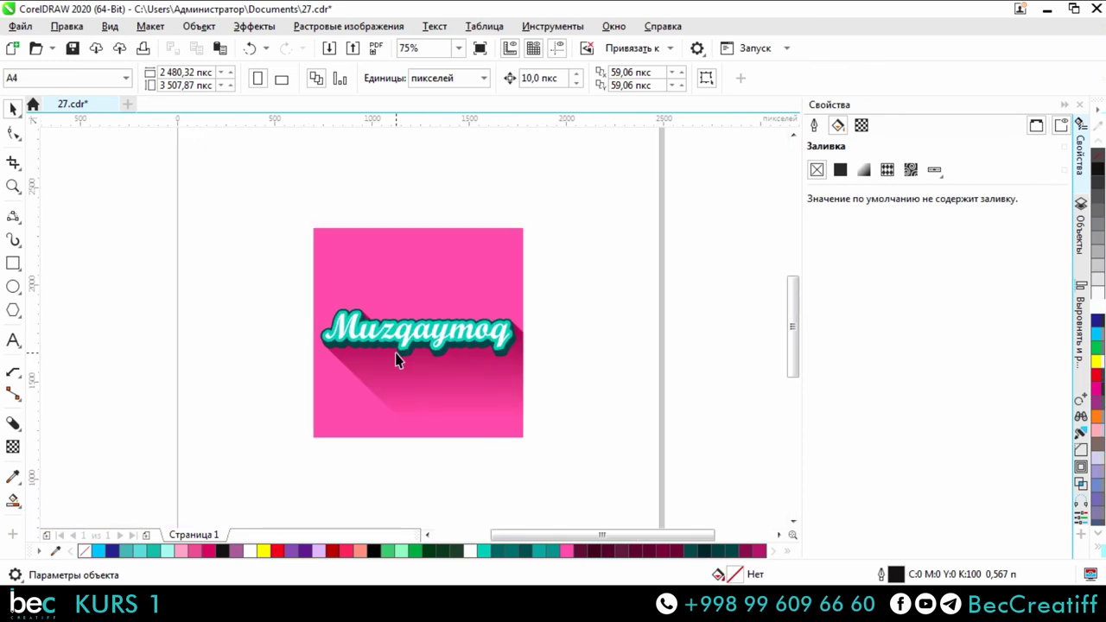
scroll(396, 360, "up", 2)
scroll(396, 360, "down", 2)
Step: Widen the pink background to 1920 × 1080 px and enlarge the lettering with its shadows to suit it
left_click(410, 229)
scroll(417, 225, "up", 2)
left_click_drag(421, 189, 437, 287)
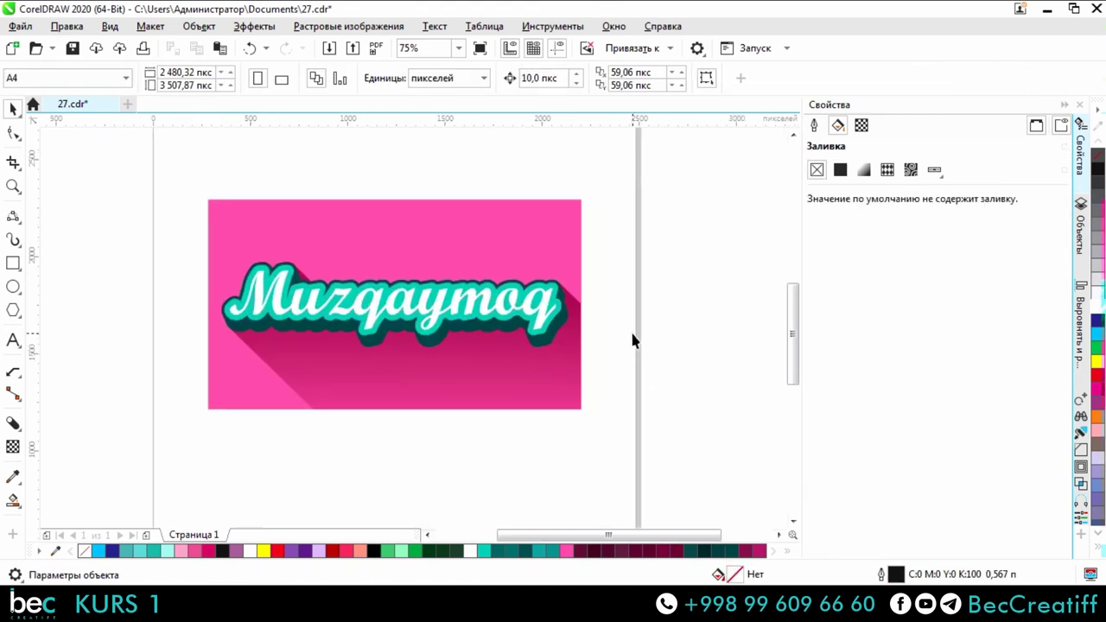
Step: Select the whole artwork and export it to the desktop as the PNG file muz in RGB (24 бит) with transparency
left_click_drag(618, 166, 152, 467)
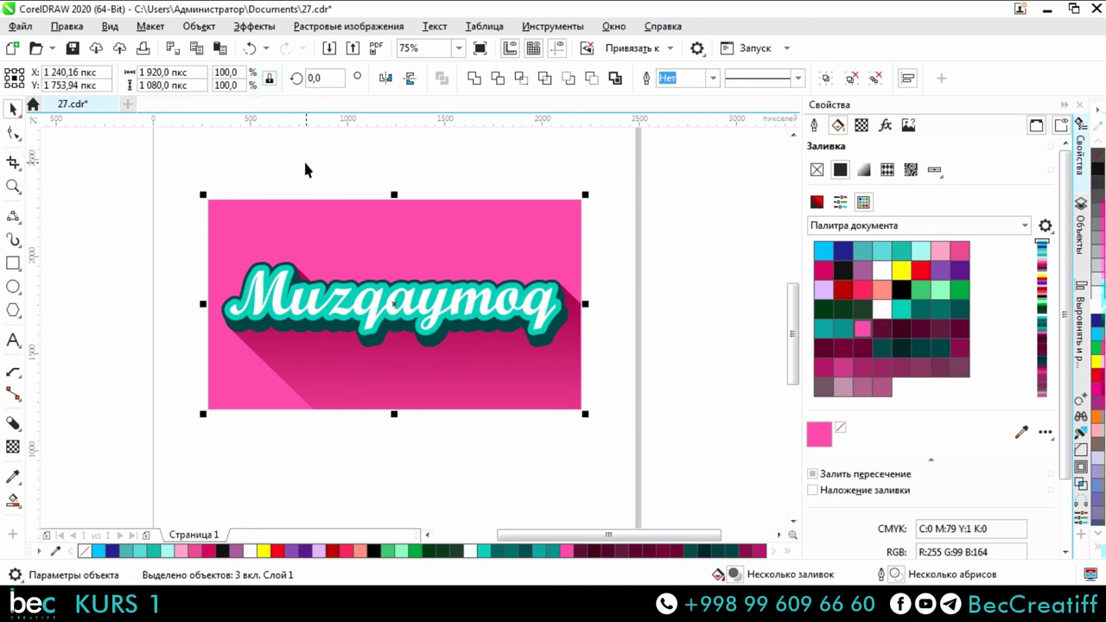
left_click(230, 159)
left_click_drag(133, 185, 674, 484)
key("ctrl+e")
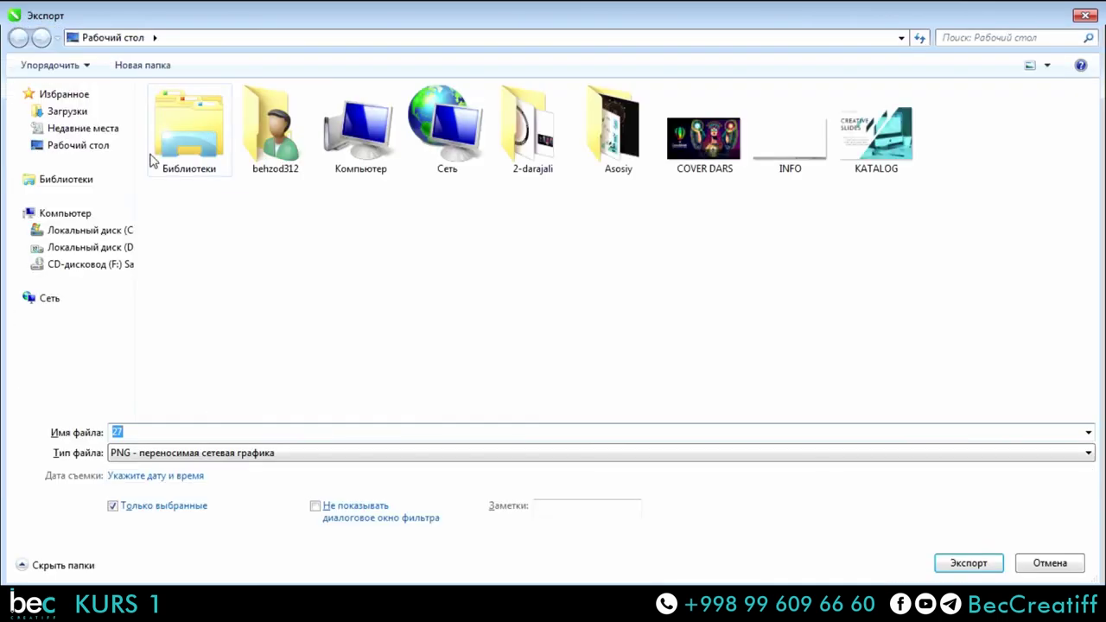
left_click(78, 145)
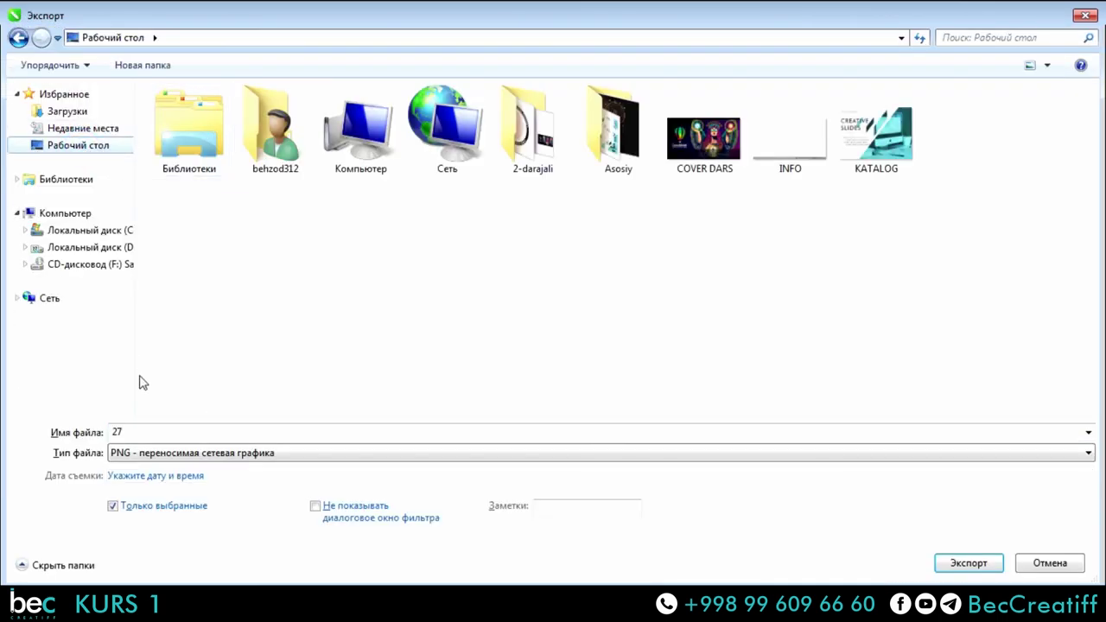
left_click(121, 432)
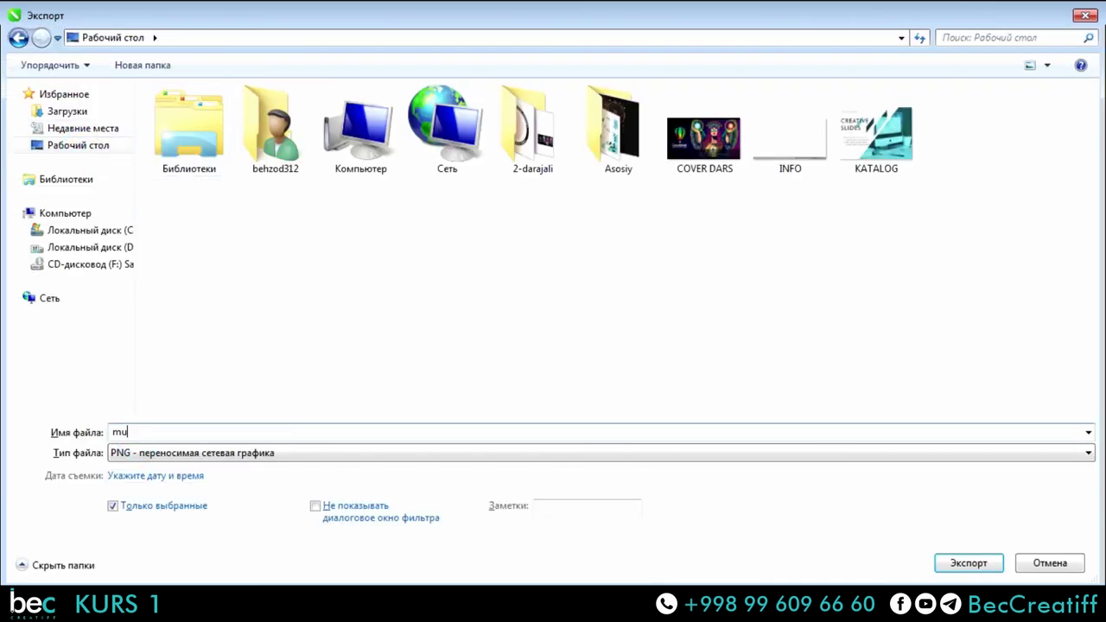
left_click(960, 570)
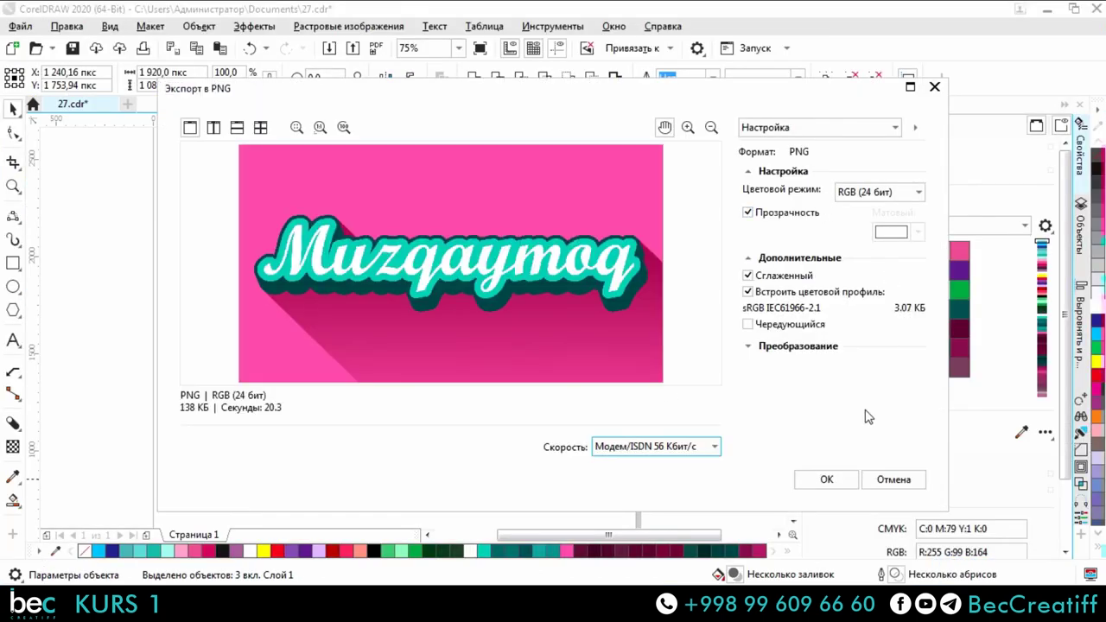
left_click(836, 483)
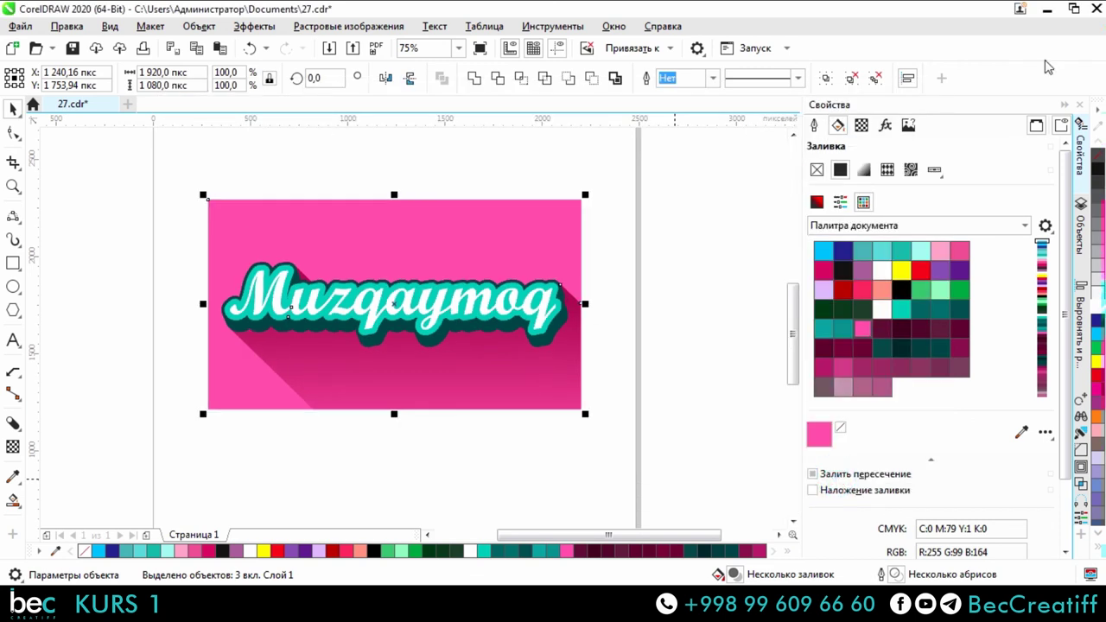
Step: Switch to the desktop and open the exported muz image in Windows Photo Viewer
left_click(1046, 9)
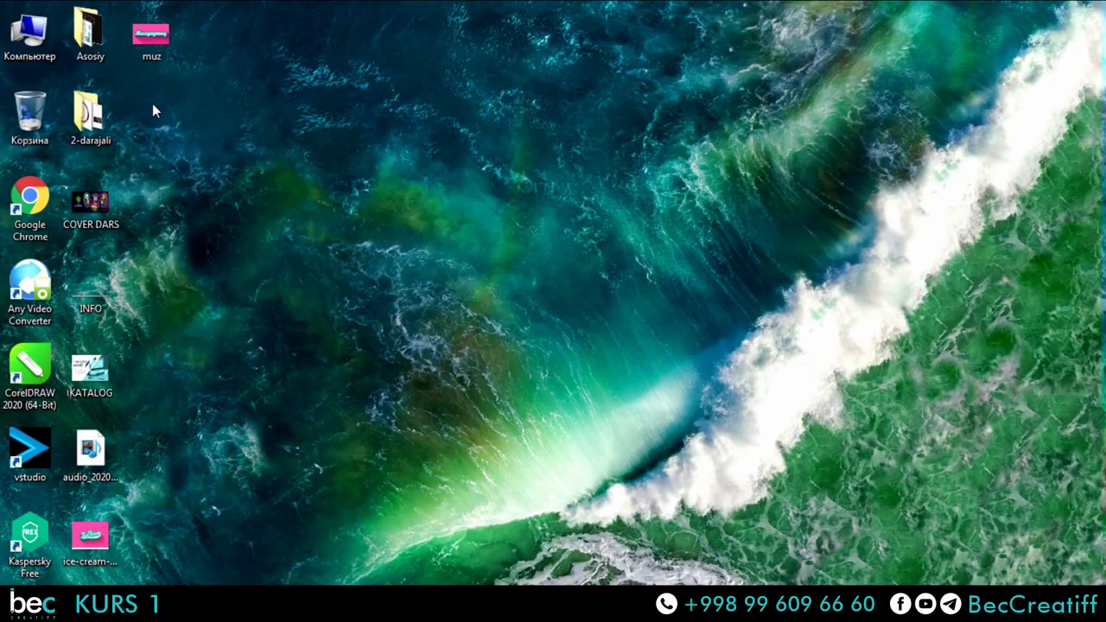
left_click(162, 38)
double_click(161, 38)
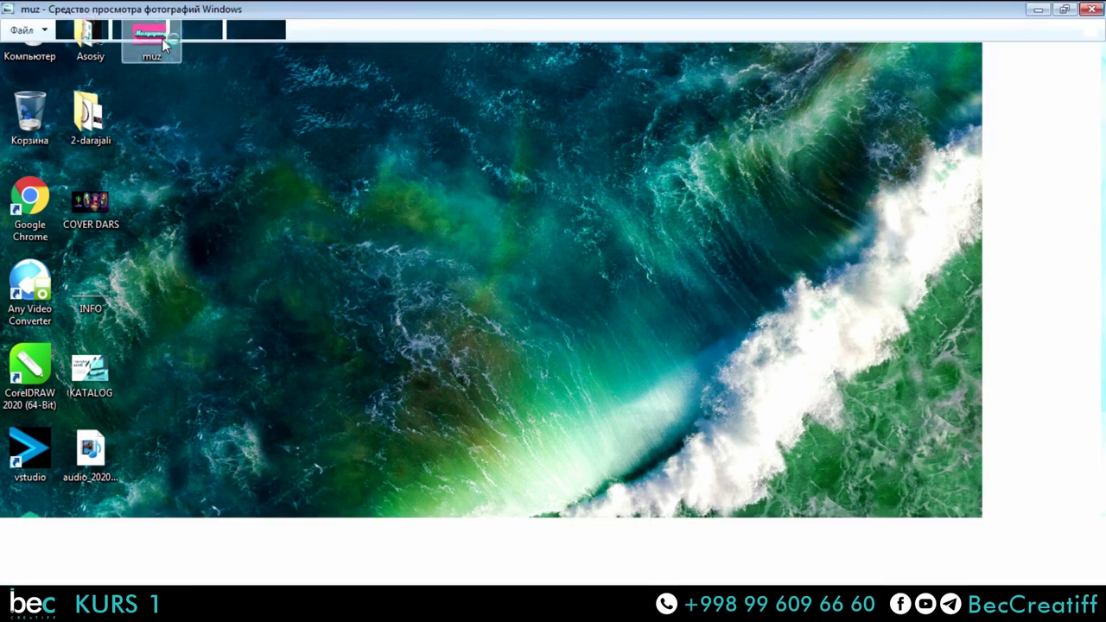